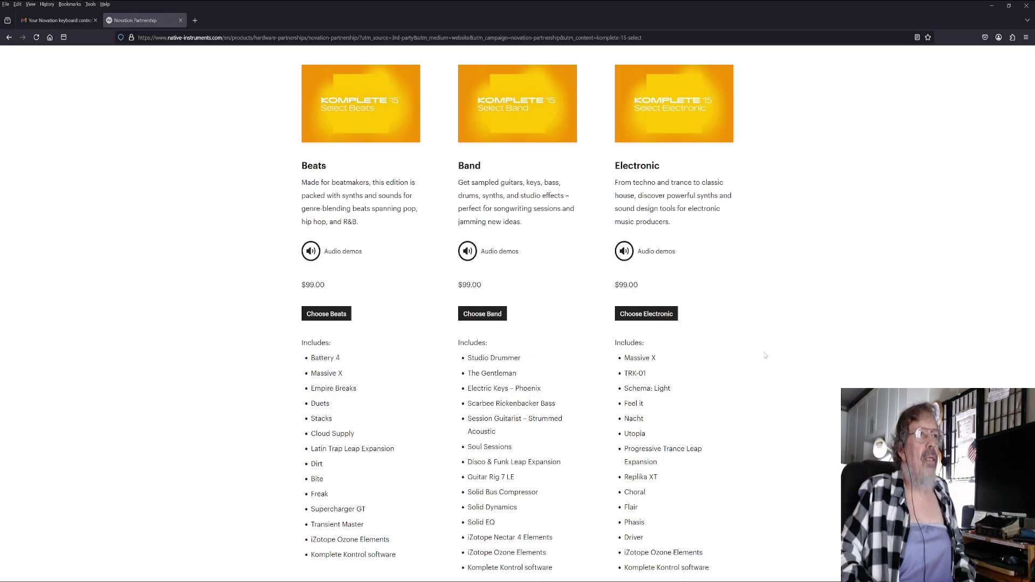
- Scroll the Novation Partnership page down to the How it works and System Requirements sections
scroll(785, 270, down, 8)
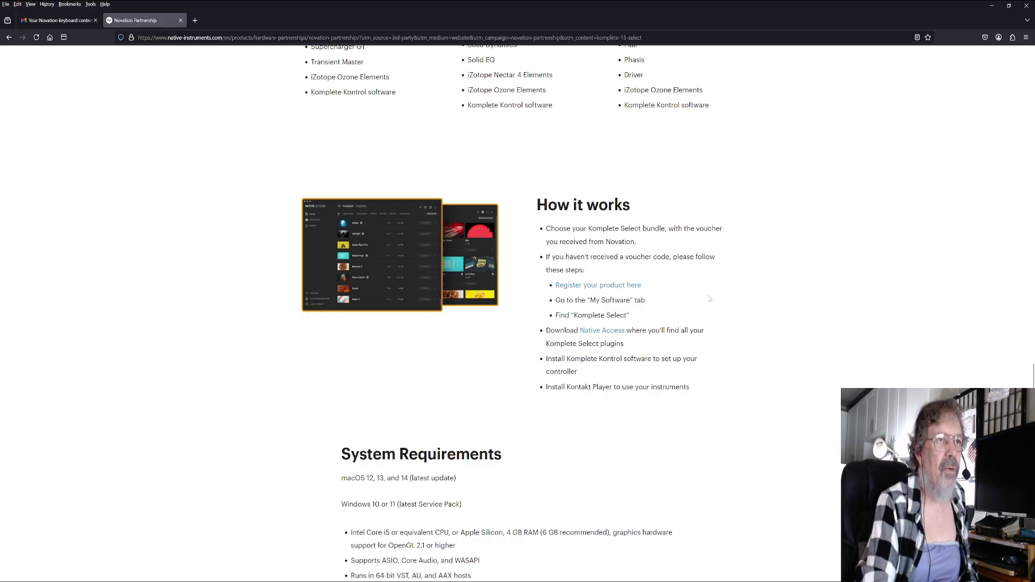
scroll(849, 296, down, 1)
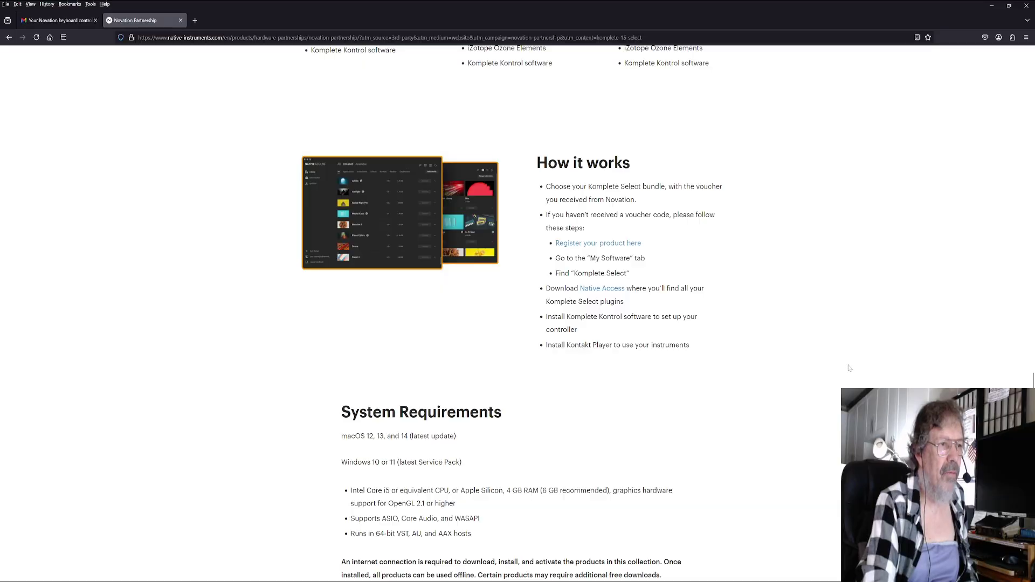
scroll(849, 369, down, 2)
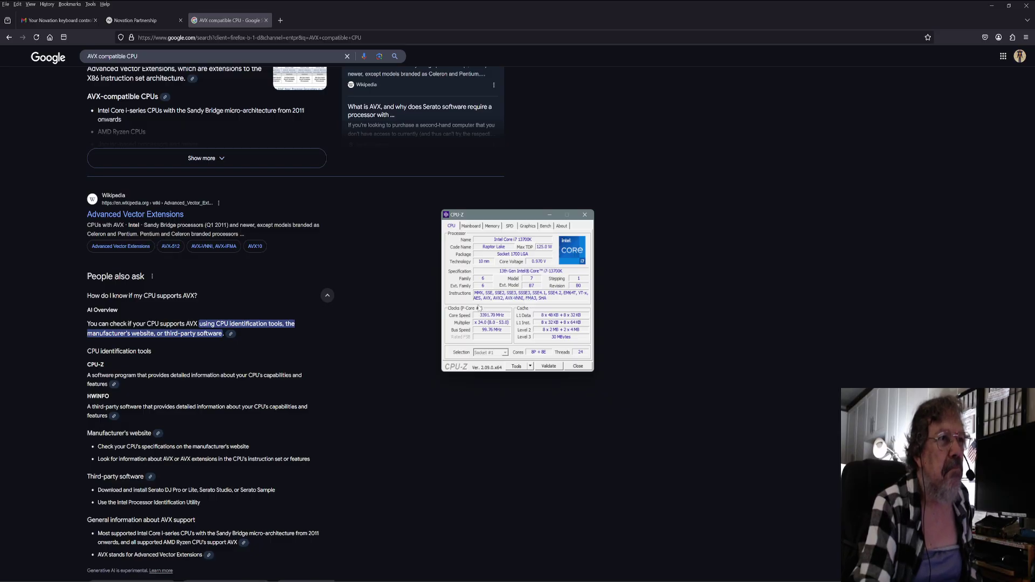
click(644, 291)
key(ctrl+shift+Tab)
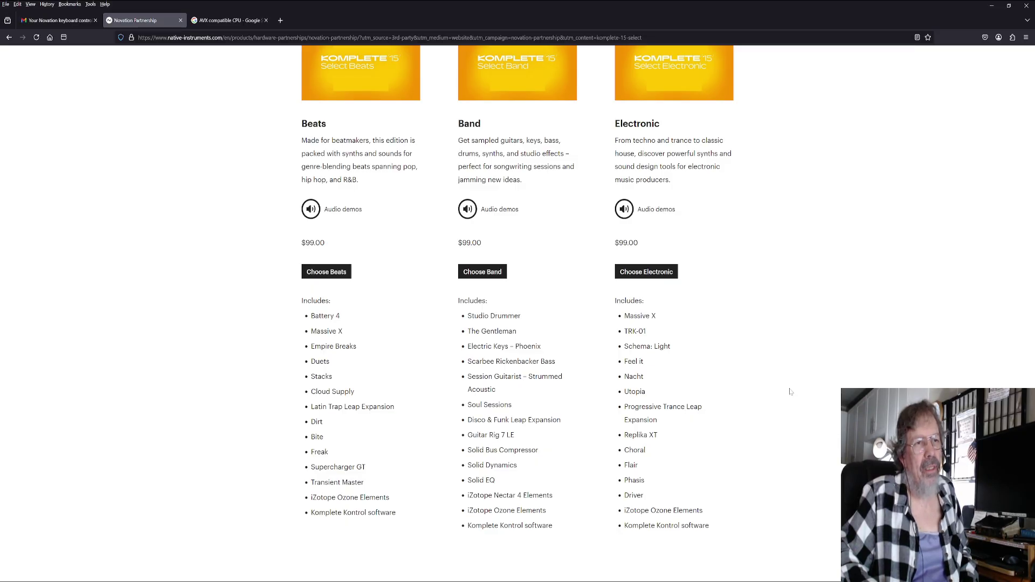
- Close the Google search for AVX compatible CPU
click(265, 20)
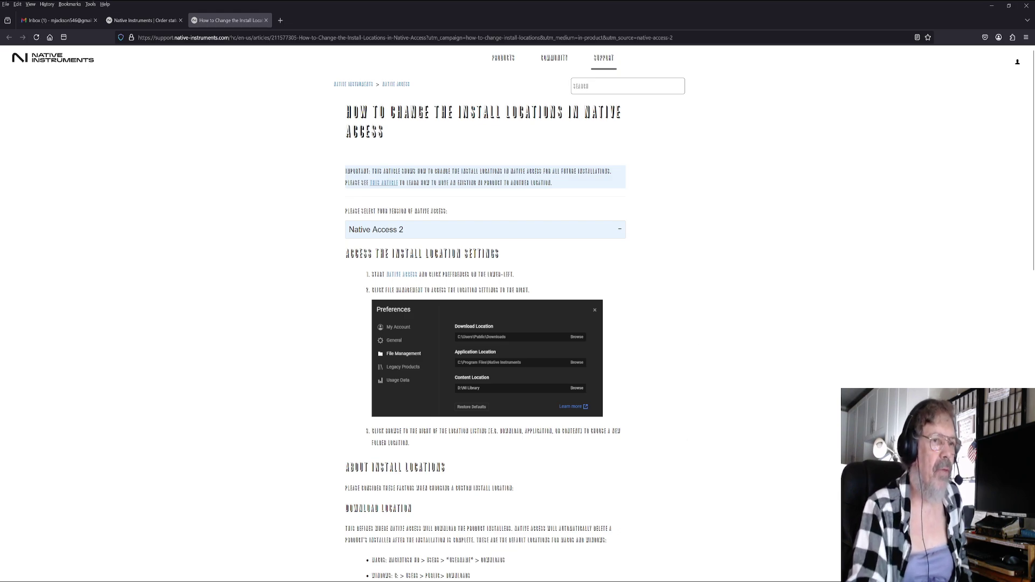
- Restore Native Access from the taskbar and close it after its failed installs
click(717, 575)
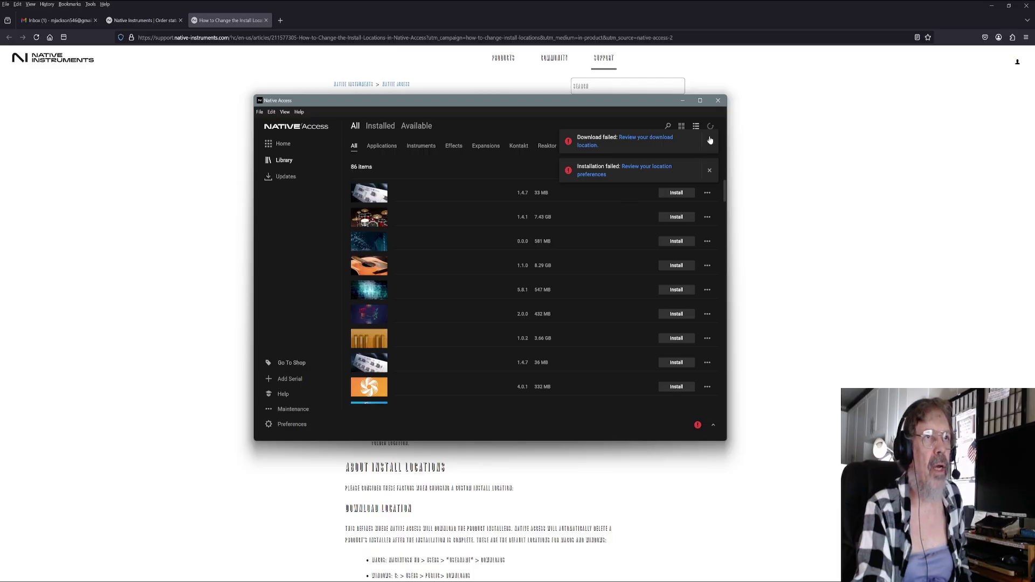
click(718, 102)
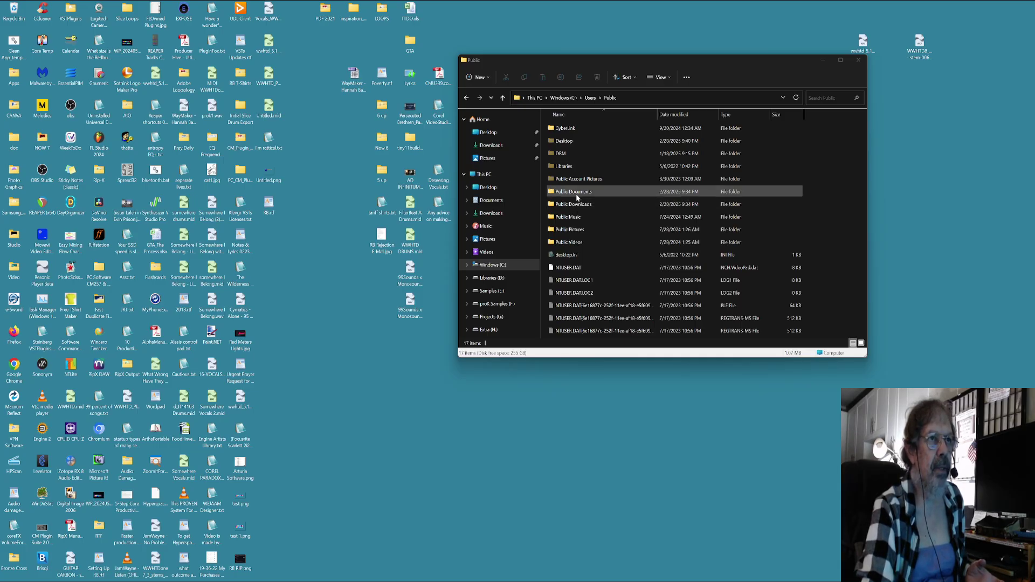
- Open Public Documents and check its folder Properties without changing anything
double_click(576, 195)
scroll(626, 193, down, 3)
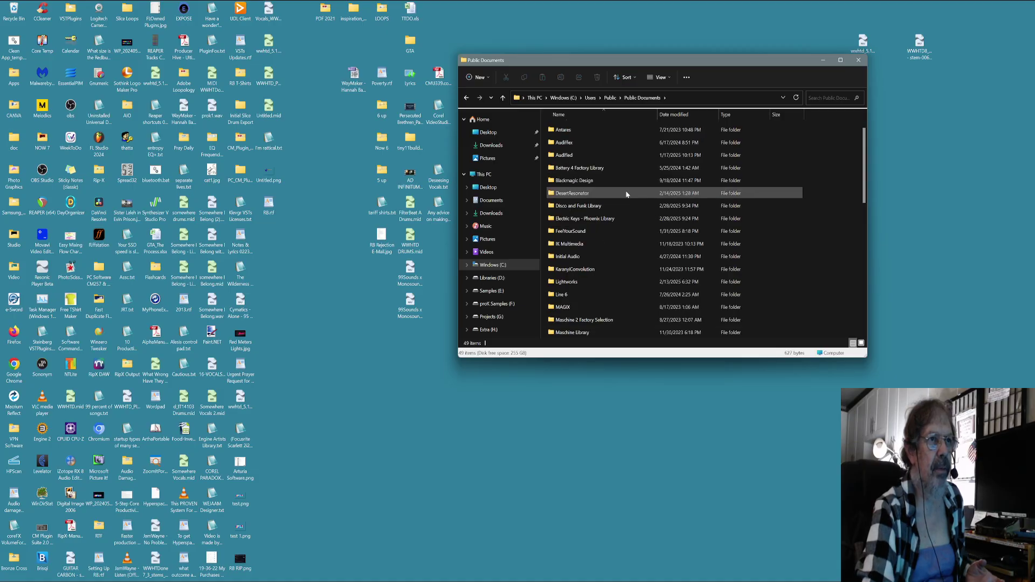
scroll(627, 193, down, 1)
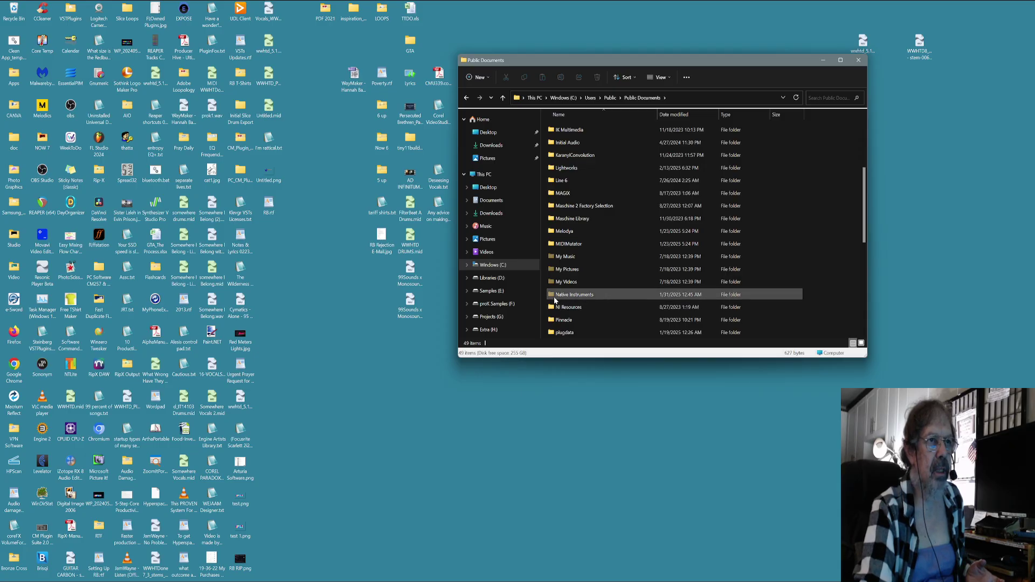
right_click(595, 300)
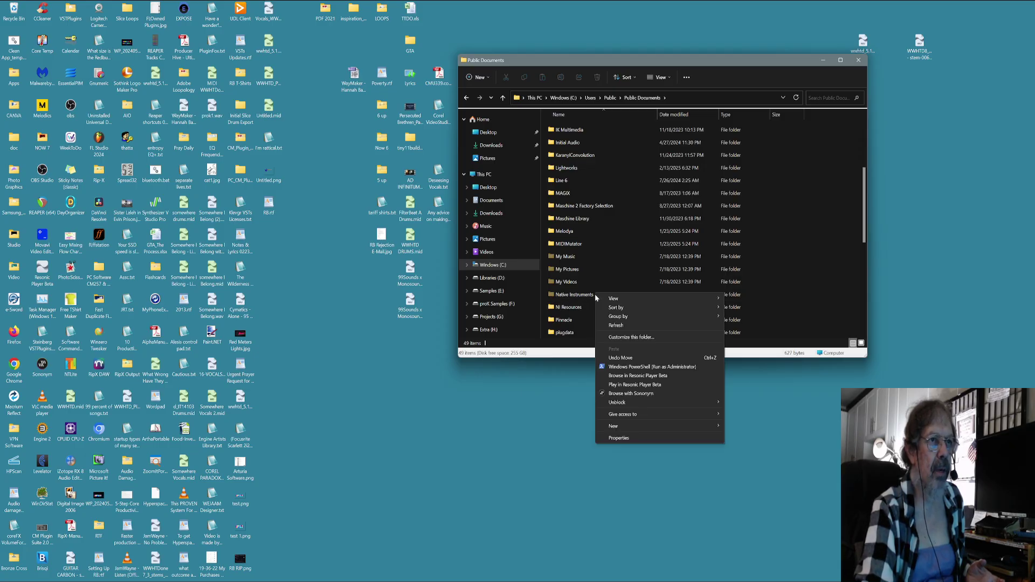
click(647, 439)
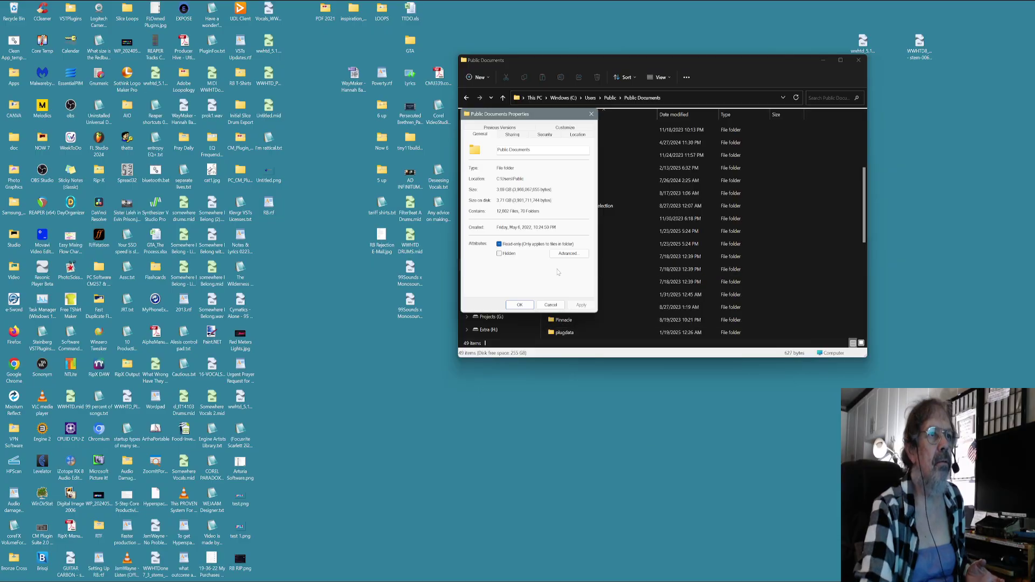
click(550, 304)
- Inspect Native Instruments > Native Access > ras3, then return to the Native Instruments folder
double_click(615, 193)
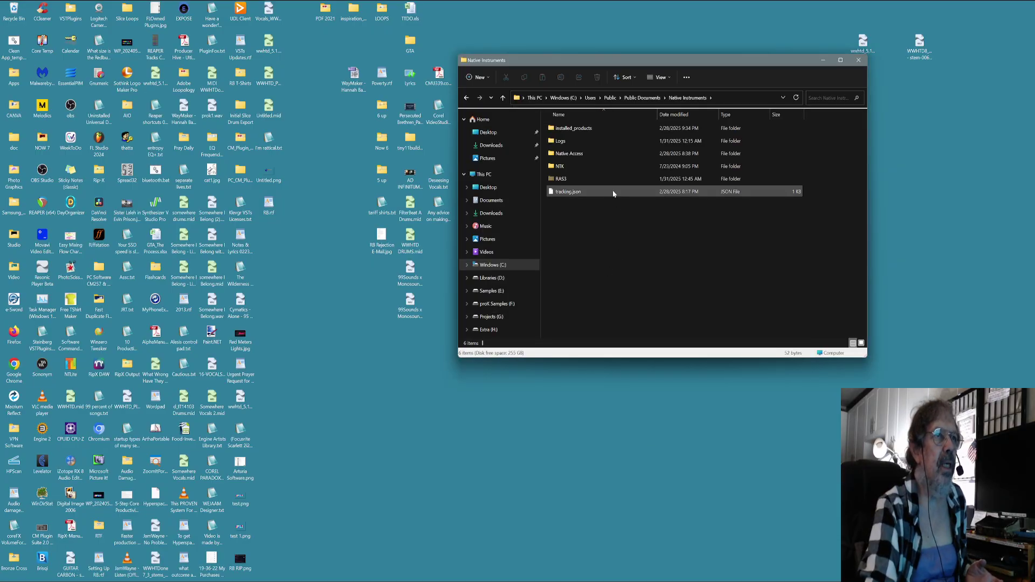
double_click(584, 155)
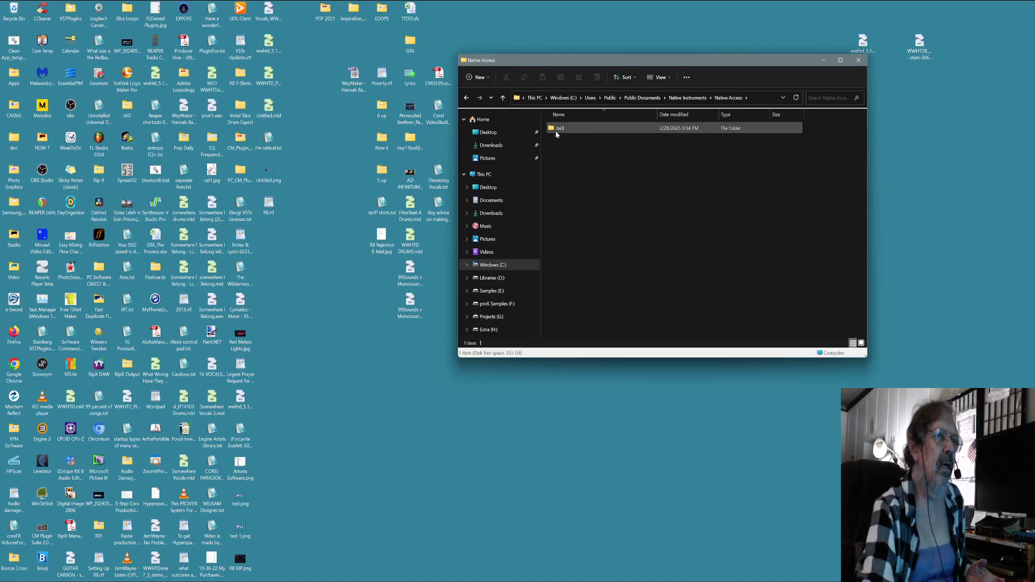
double_click(557, 130)
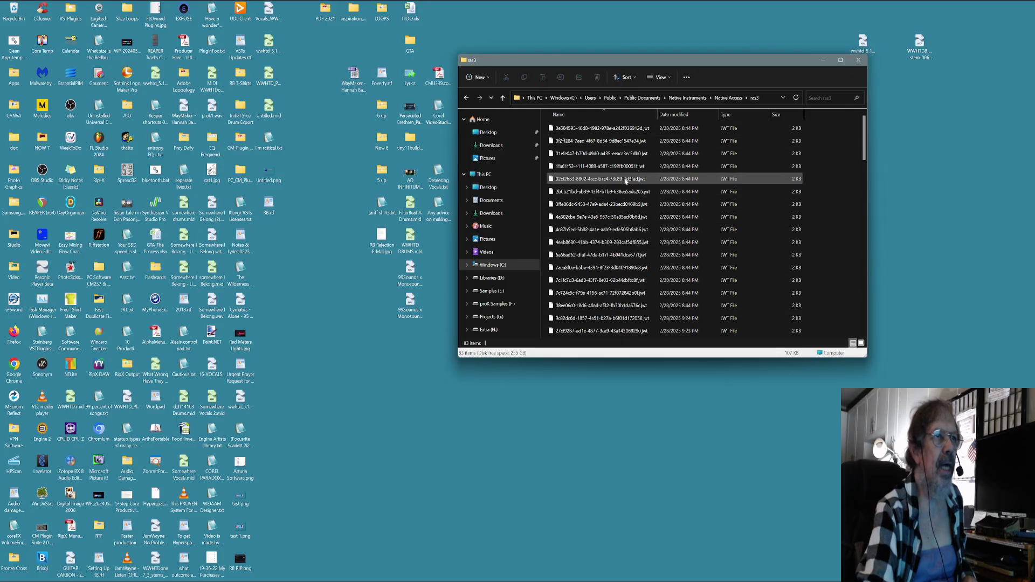
click(467, 97)
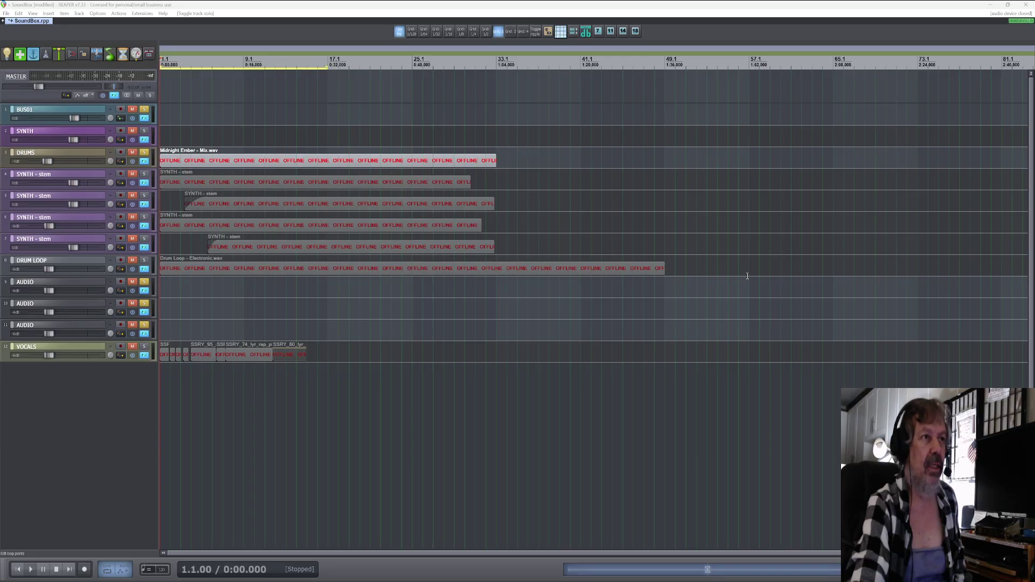
- Add a SYNTH track with Komplete Kontrol and load its INIT preset
click(130, 409)
double_click(136, 394)
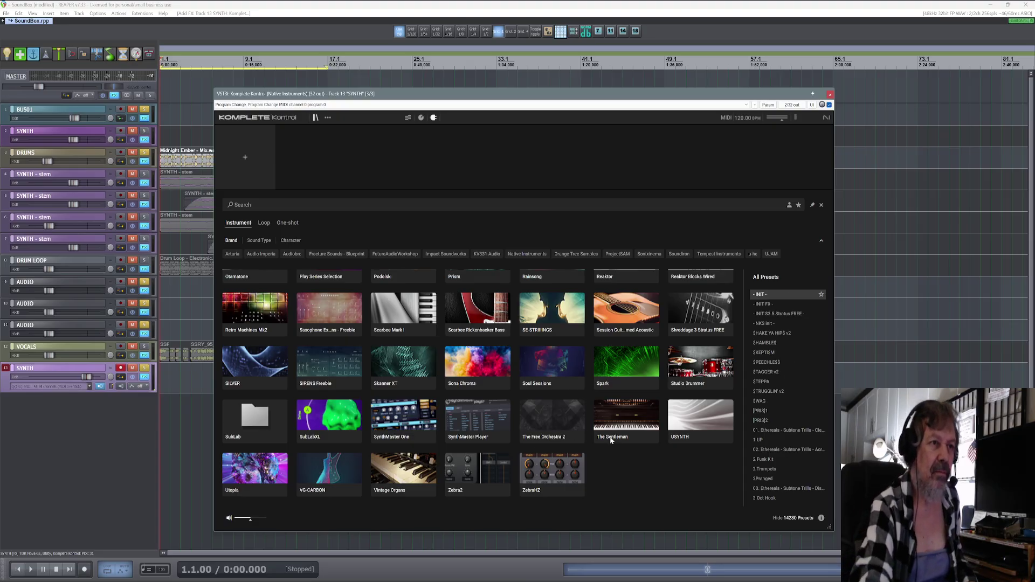
click(774, 296)
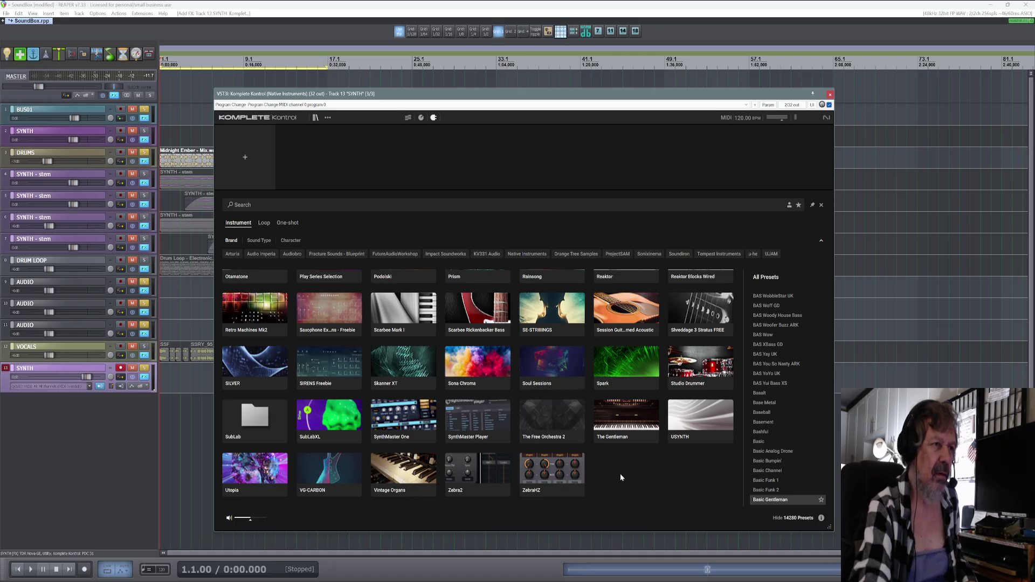
- Filter the Komplete Kontrol browser to The Gentleman, showing its 21 presets
scroll(620, 474, up, 3)
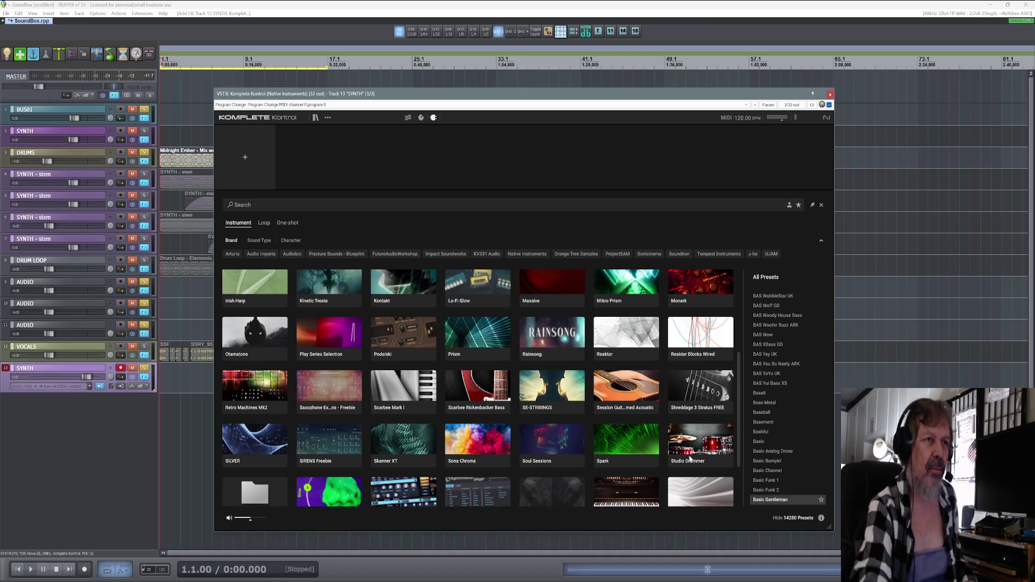
scroll(689, 458, up, 1)
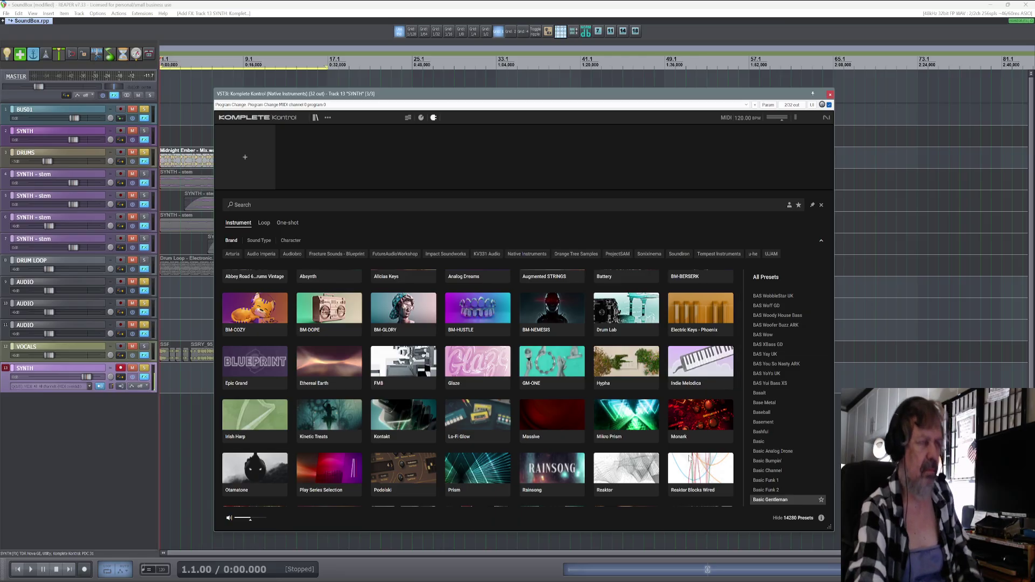
scroll(558, 419, down, 3)
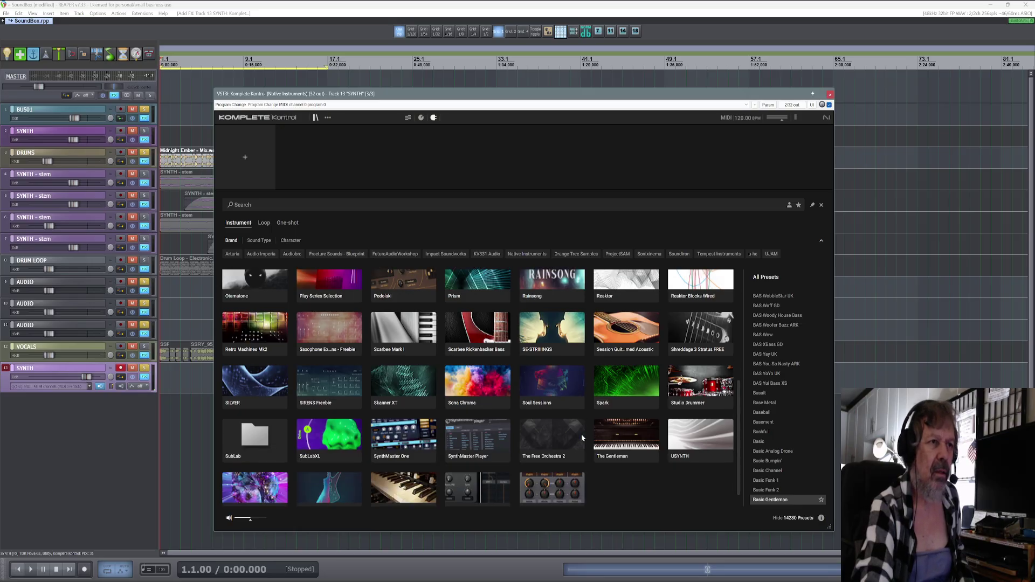
scroll(581, 434, down, 2)
click(620, 411)
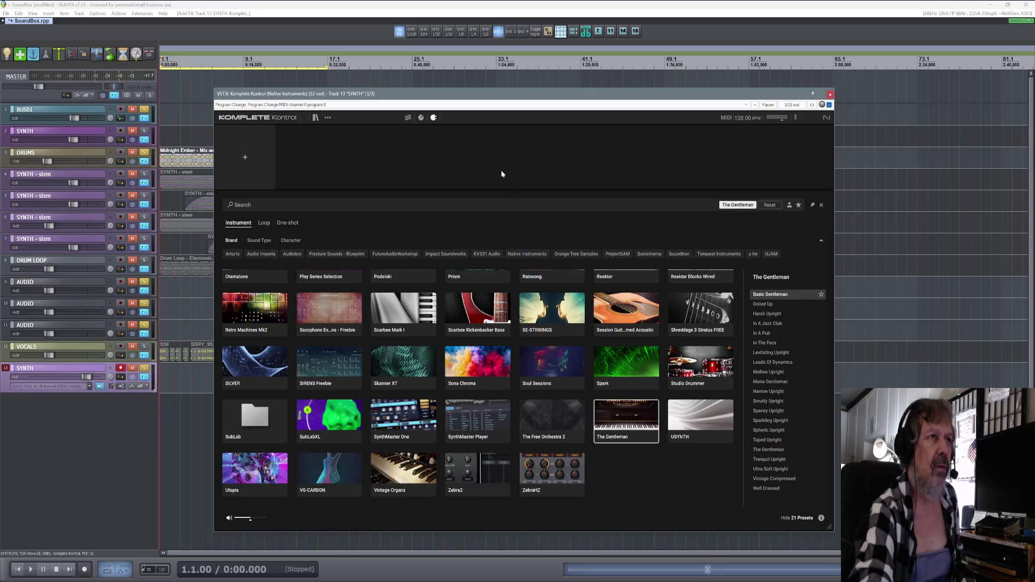
click(628, 427)
click(624, 416)
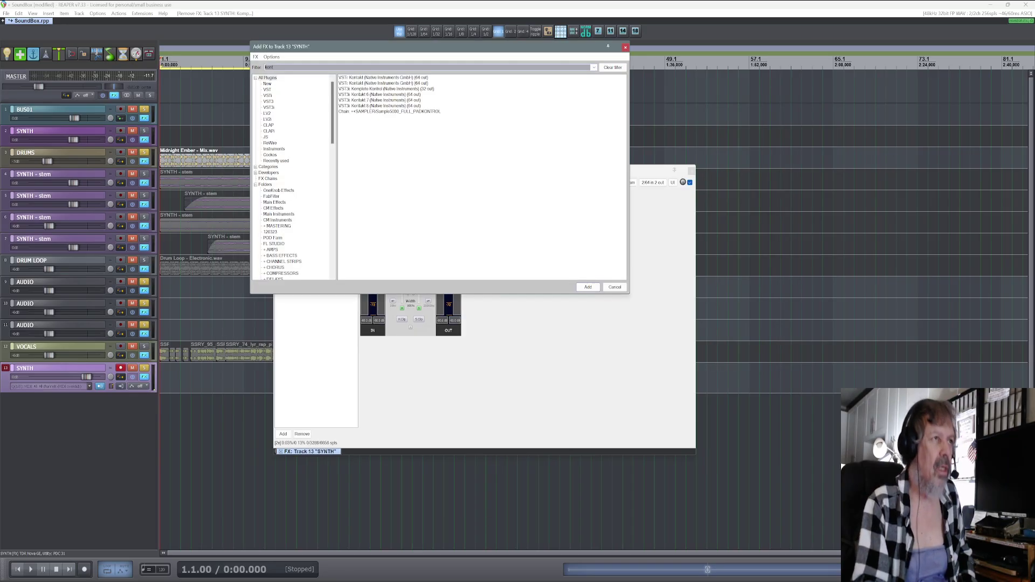
- Load Kontakt 8 first in the SYNTH chain and enlarge its floating window
click(380, 106)
click(588, 286)
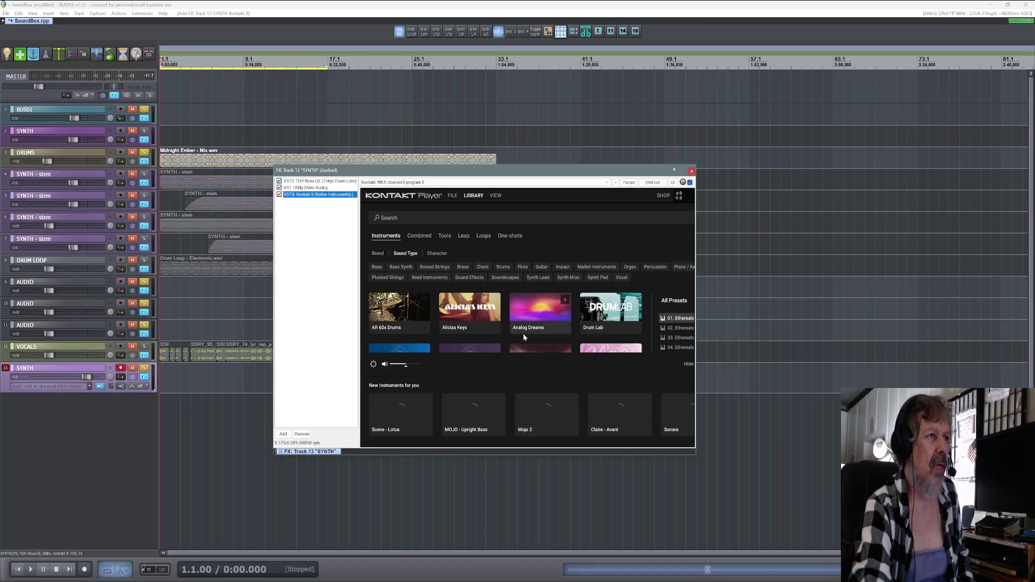
double_click(323, 195)
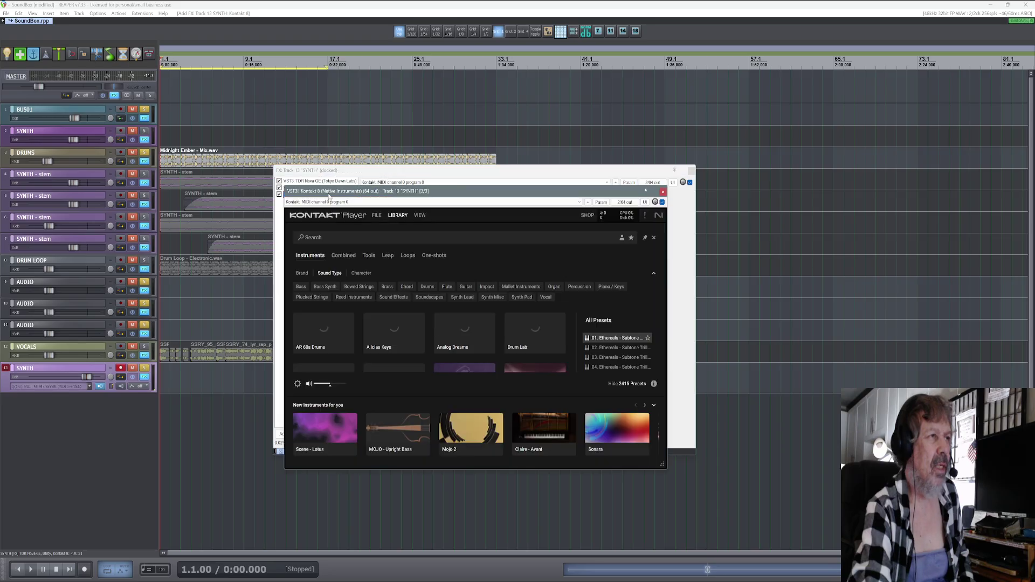
drag(471, 198, 610, 198)
drag(302, 193, 302, 180)
drag(499, 196, 355, 177)
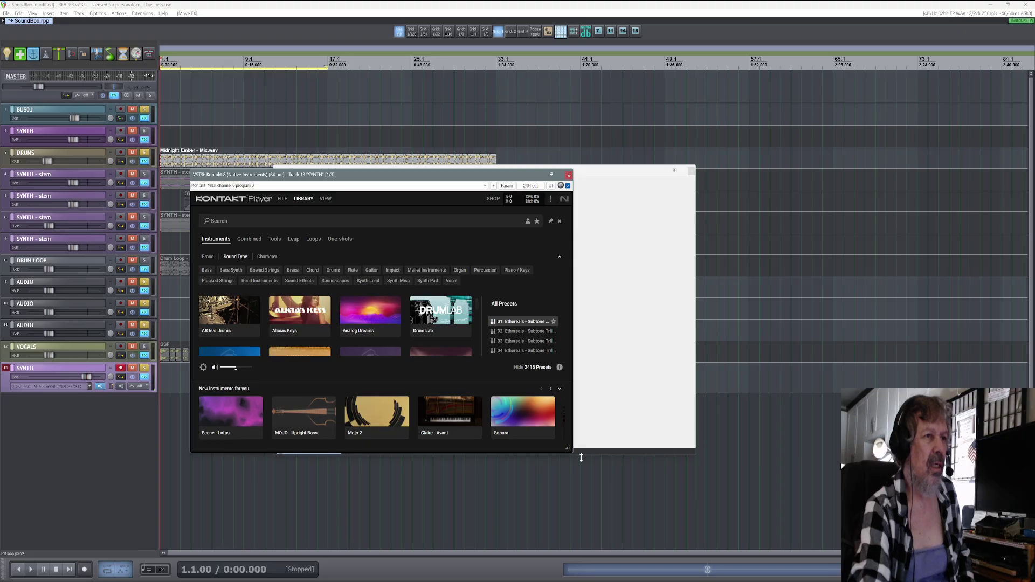
drag(570, 452, 753, 529)
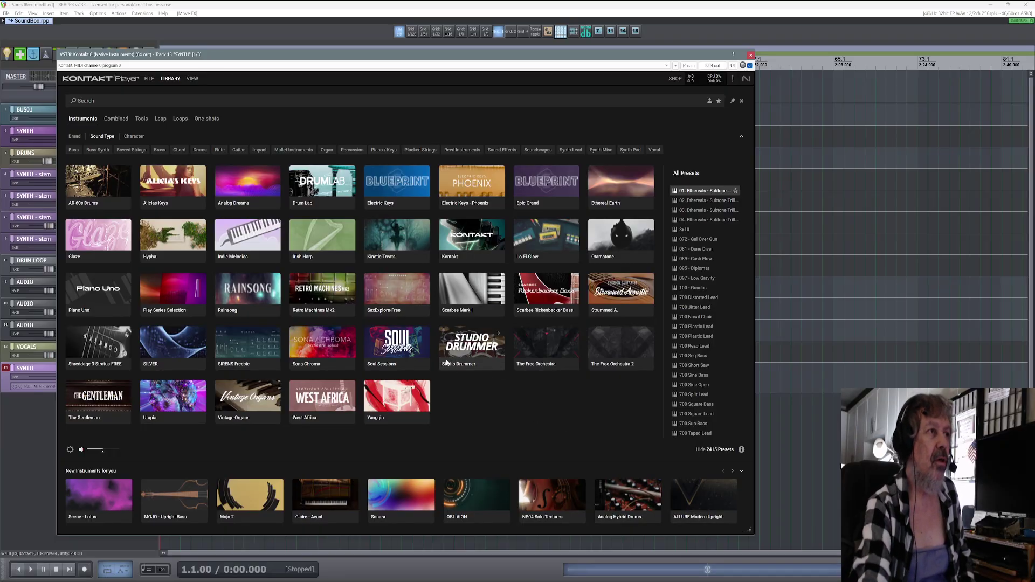
- Load Studio Drummer's Garage Kit - Full and arrange the Kontakt and FX chain windows
click(467, 352)
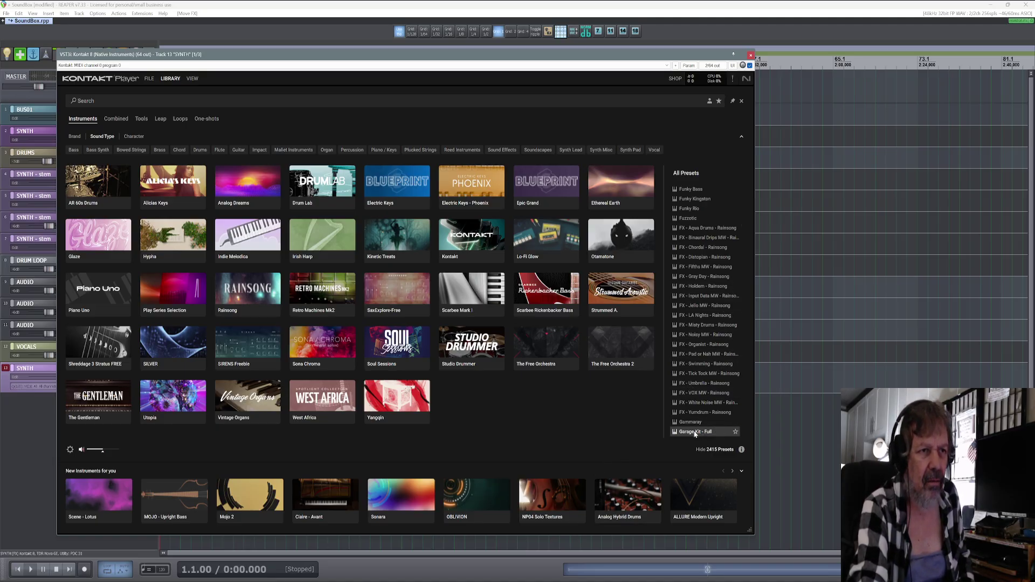
scroll(702, 424, down, 2)
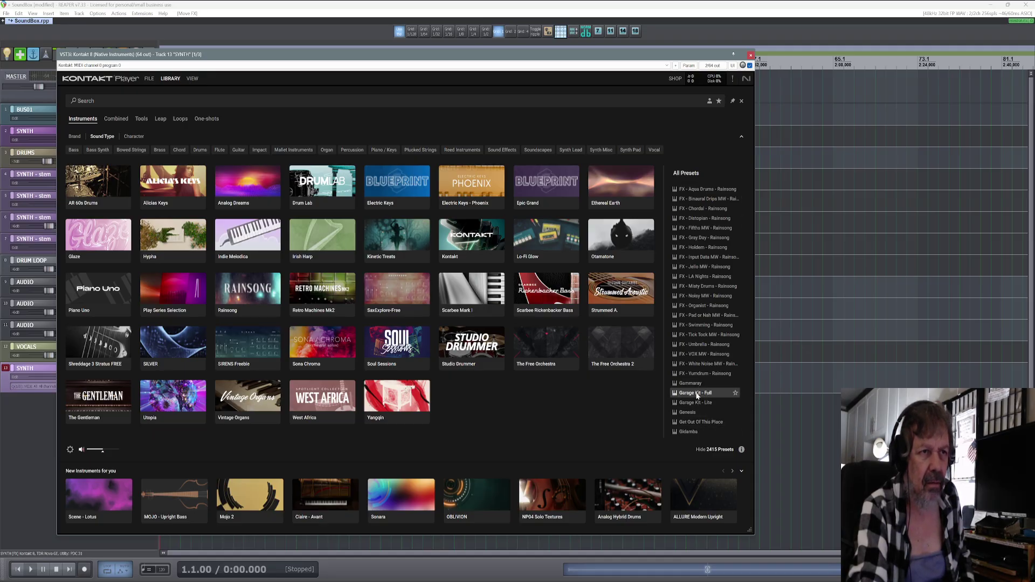
double_click(695, 393)
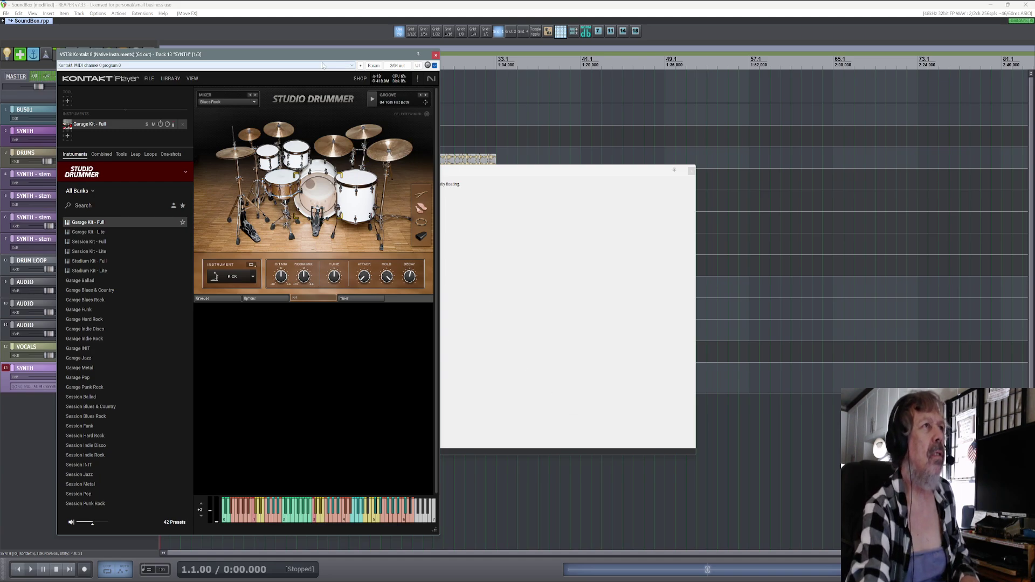
drag(270, 54, 650, 26)
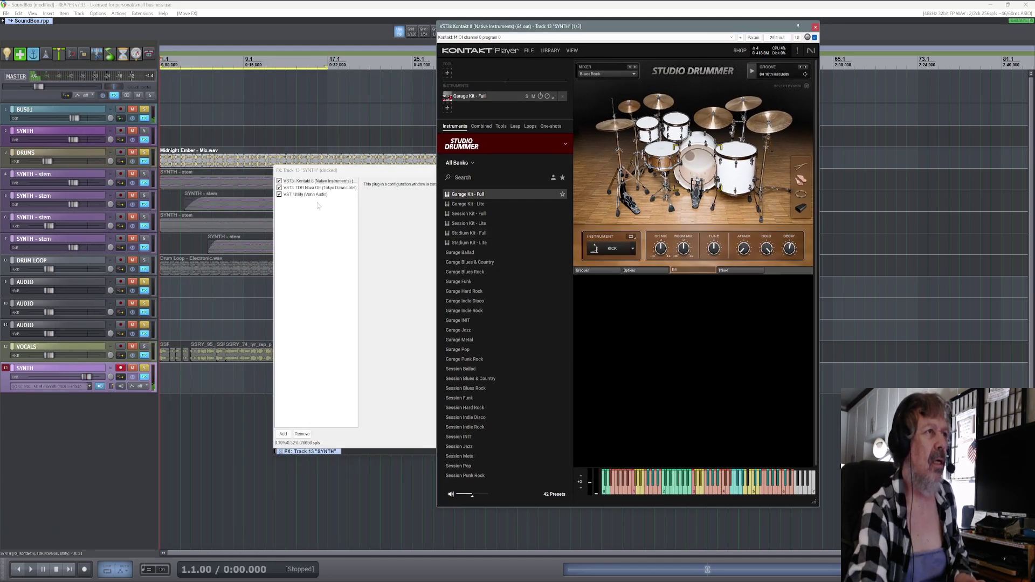
click(306, 194)
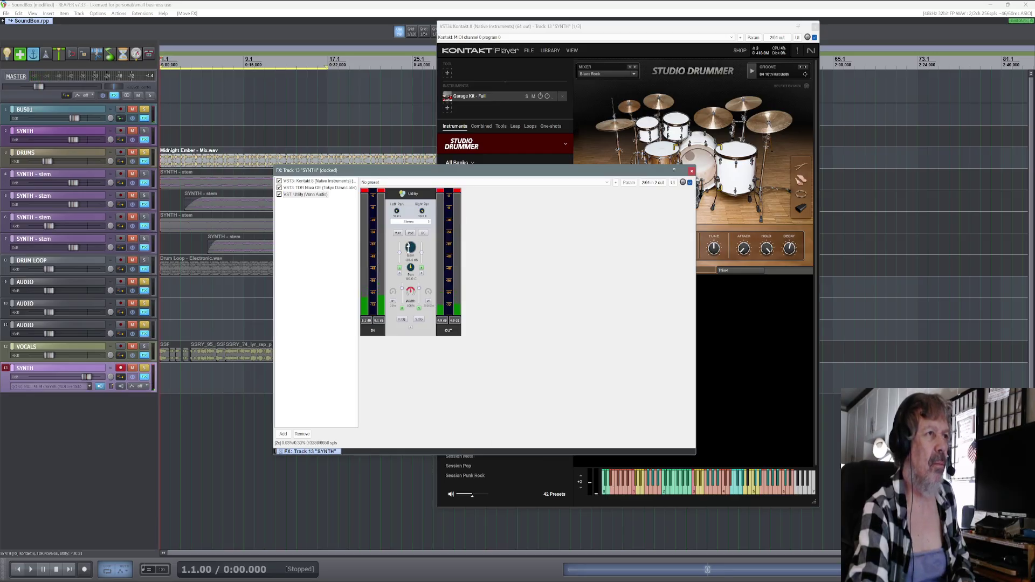
drag(306, 171, 33, 81)
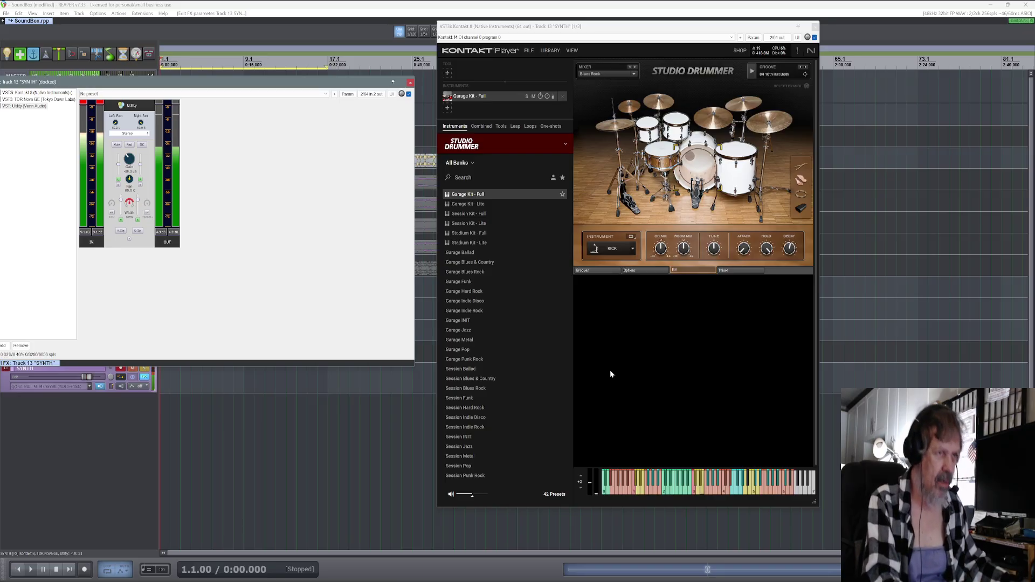
- Switch to the Session Hard Rock kit, set the cursor in bar 3, and open Media Explorer
scroll(512, 351, down, 3)
click(465, 311)
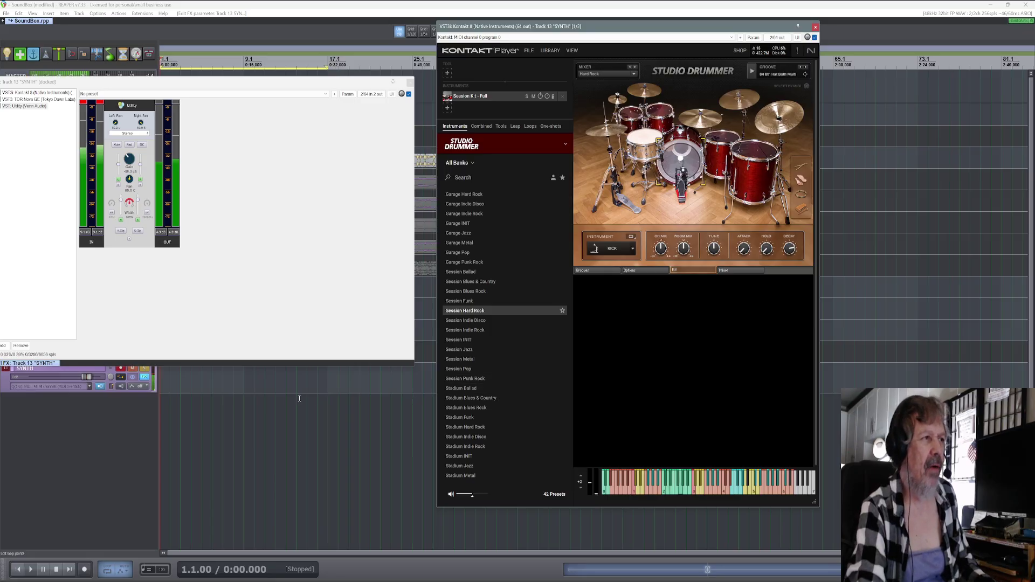
click(185, 383)
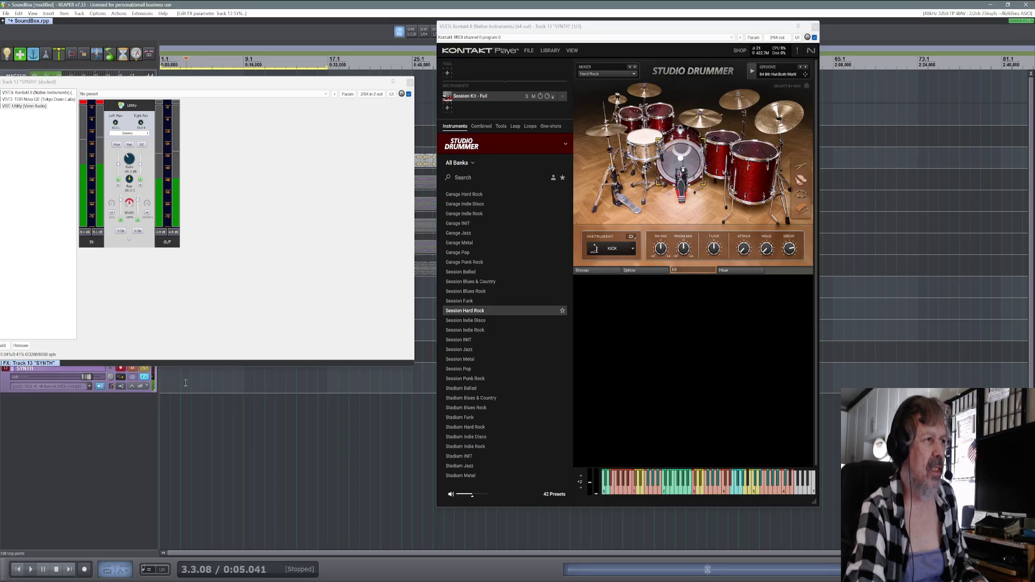
key(ctrl+alt+x)
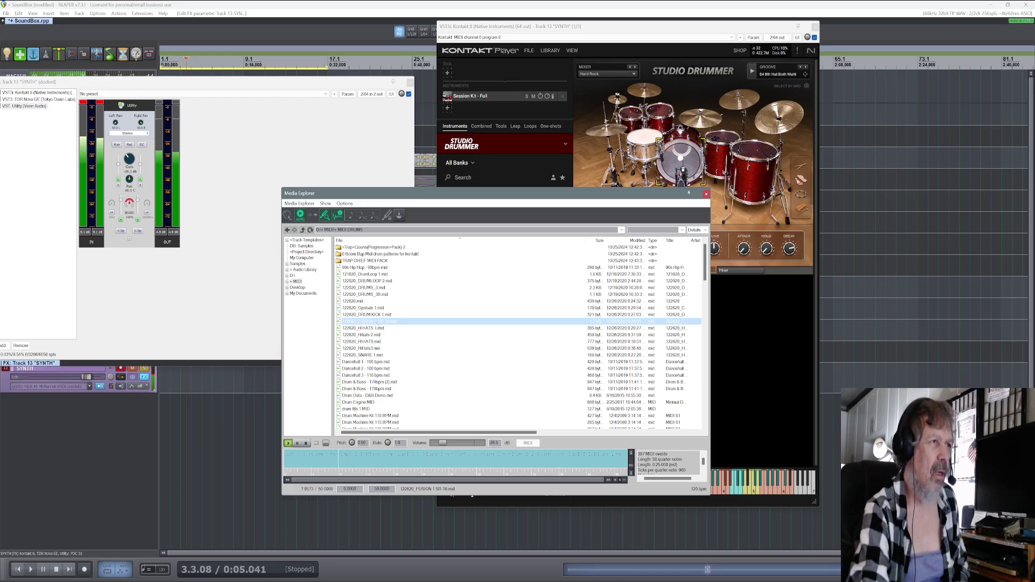
- Place the 122620_FUSION 1 SR-16 MIDI on the SYNTH track and unsolo DRUMS
drag(372, 322, 169, 379)
click(706, 193)
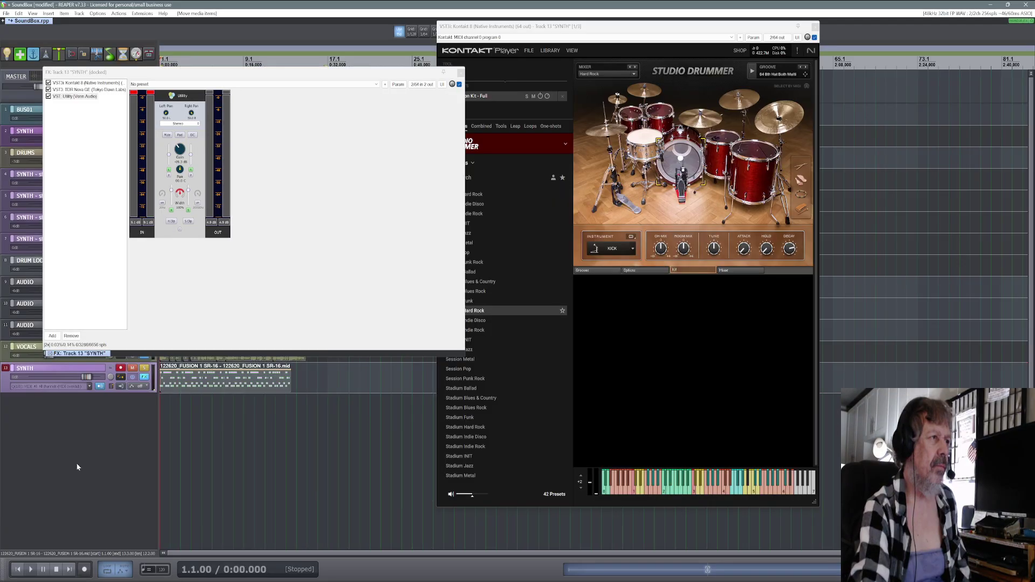
key(space)
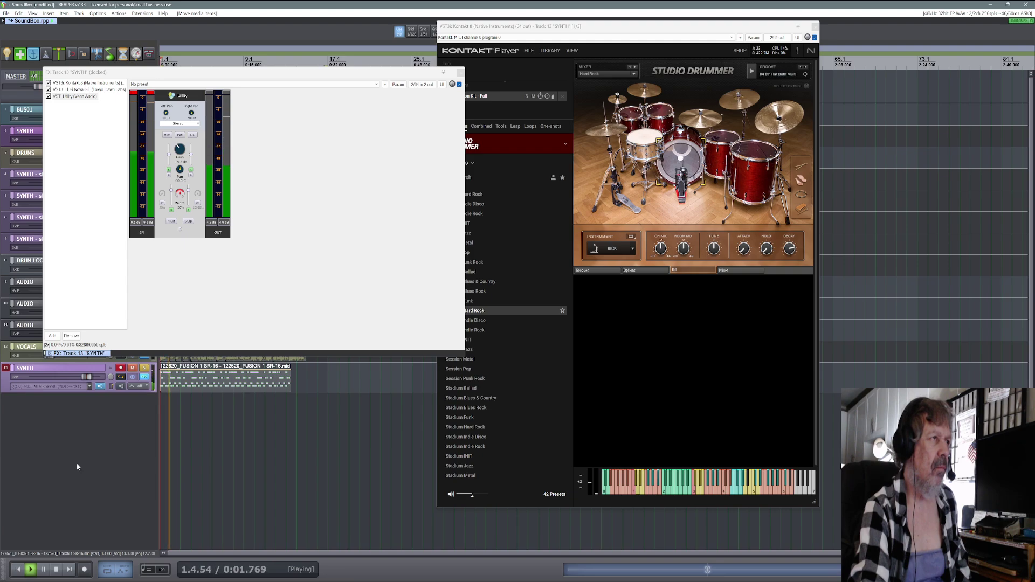
key(space)
drag(162, 72, 412, 109)
click(144, 155)
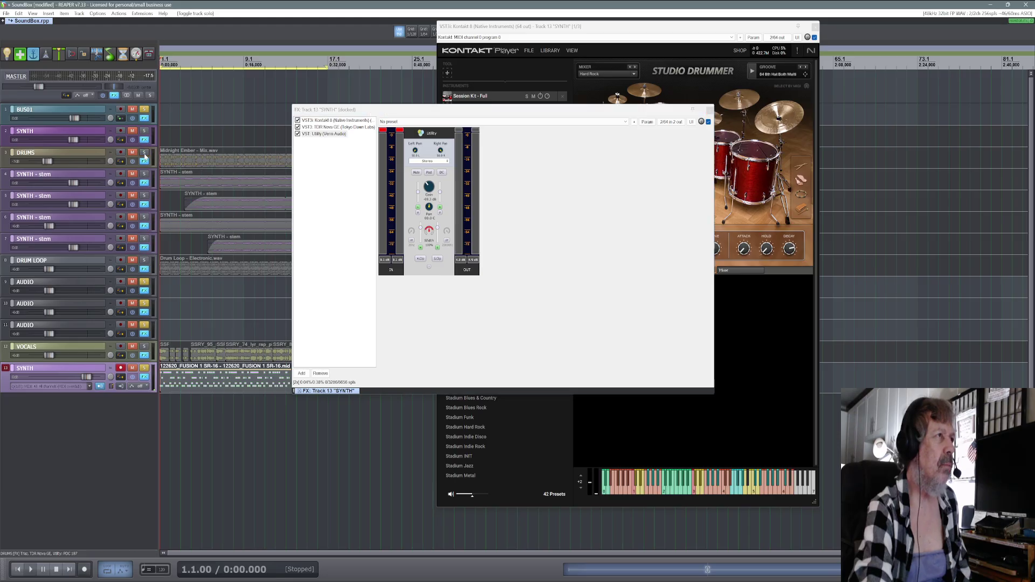
- Raise Utility gain to about -2.9 dB during playback, then open Export Project MIDI
key(space)
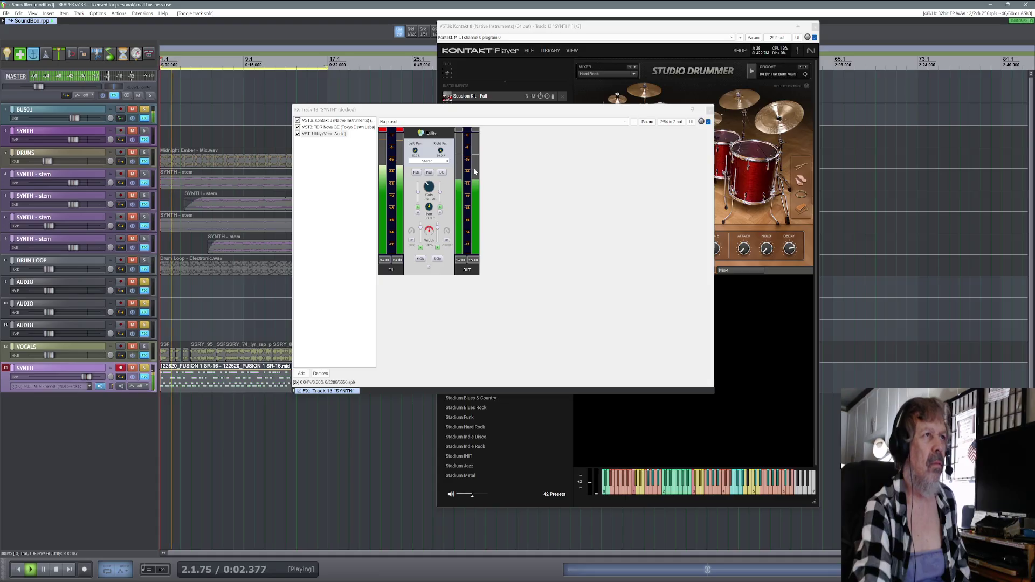
click(429, 186)
scroll(428, 186, up, 5)
scroll(427, 185, up, 1)
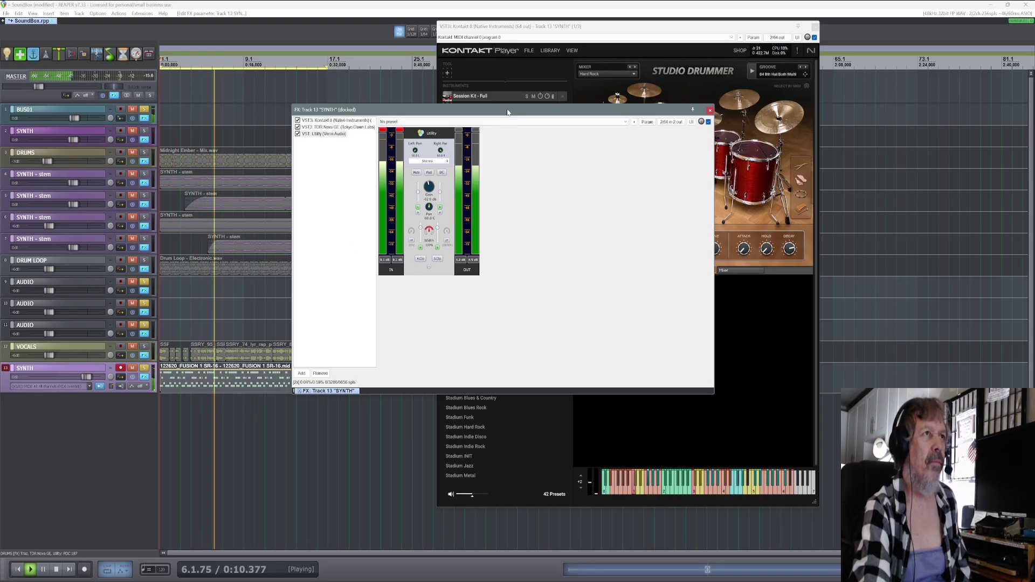
drag(508, 110, 240, 52)
key(space)
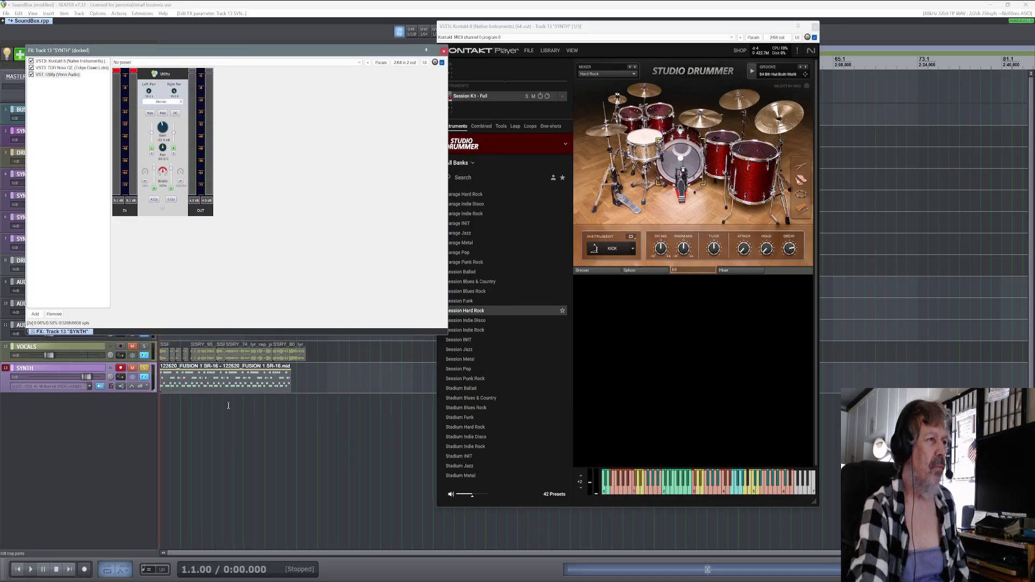
click(224, 383)
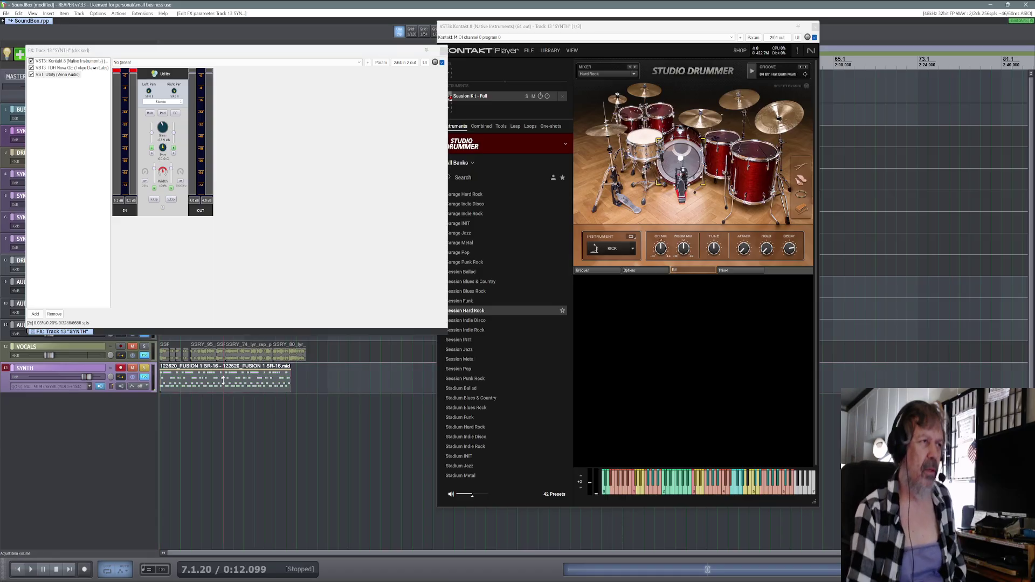
key(ctrl+alt+m)
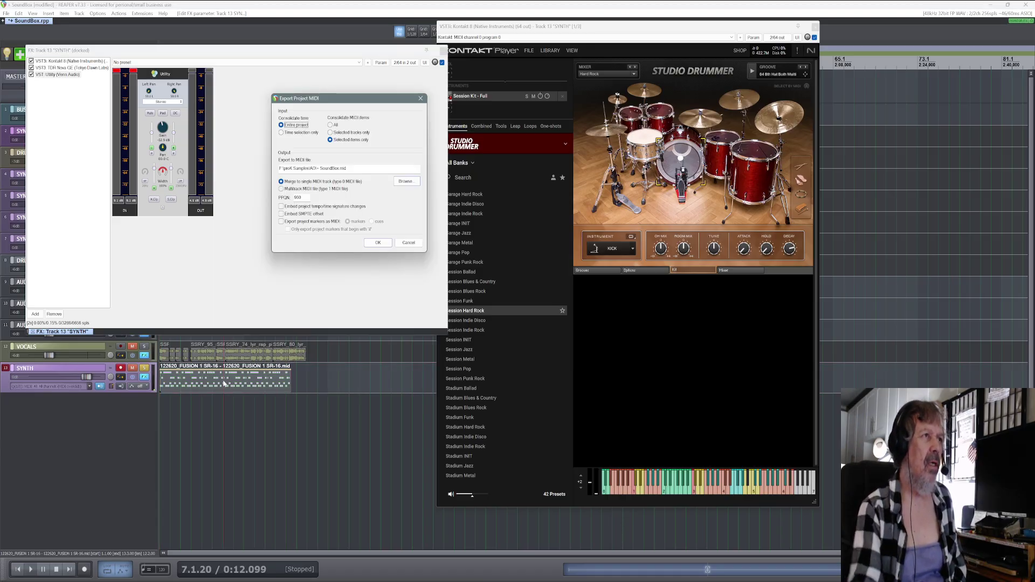
- Cancel the MIDI export, unmute the SYNTH track, and reposition the Kontakt window
click(409, 243)
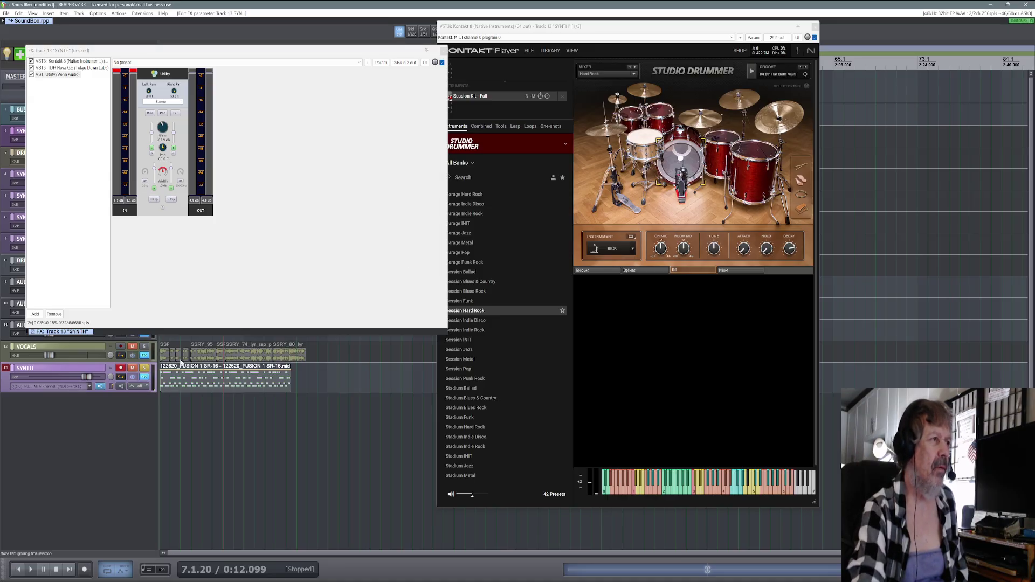
click(133, 372)
click(181, 385)
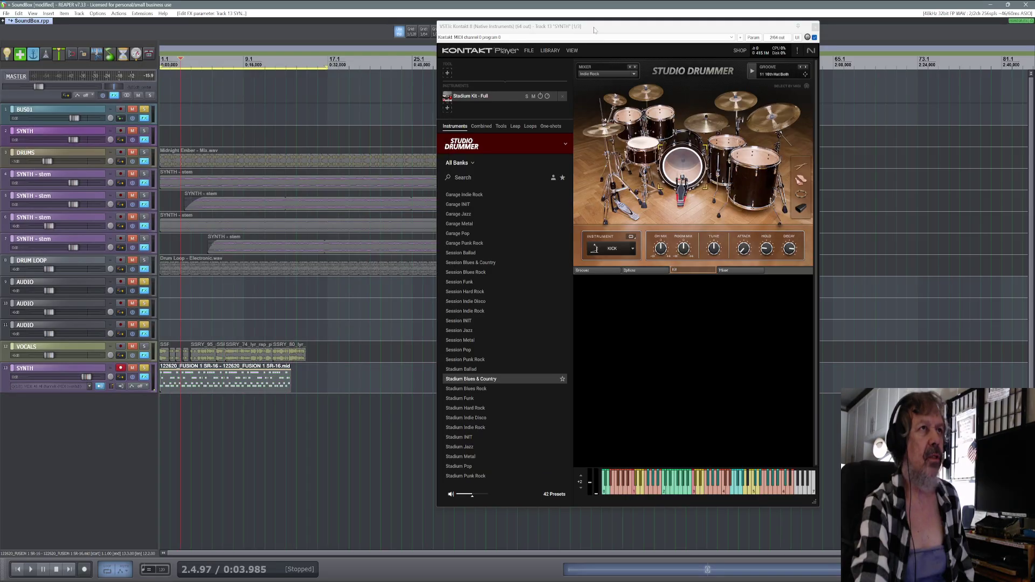
drag(593, 27, 401, 62)
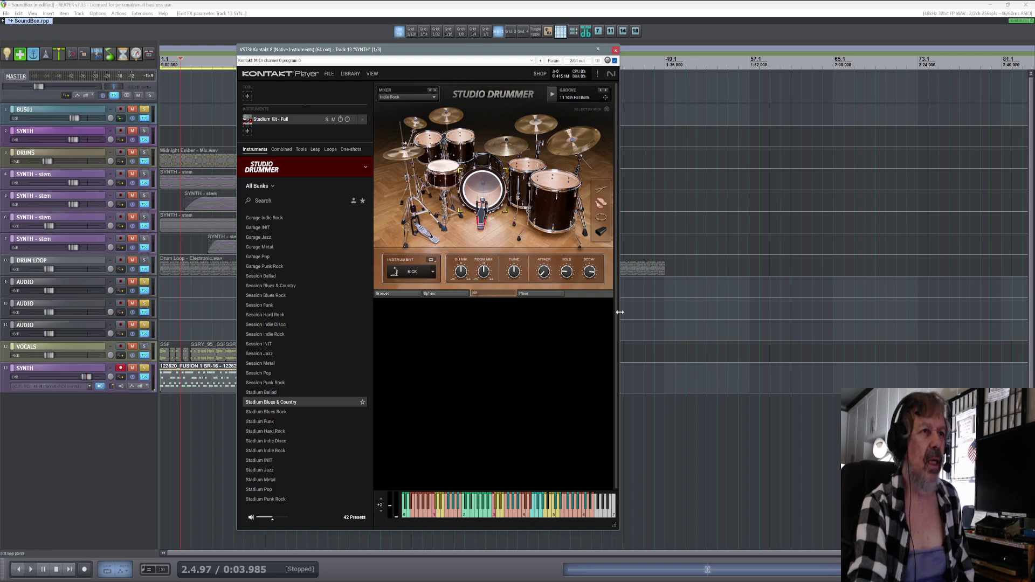
drag(620, 312, 626, 311)
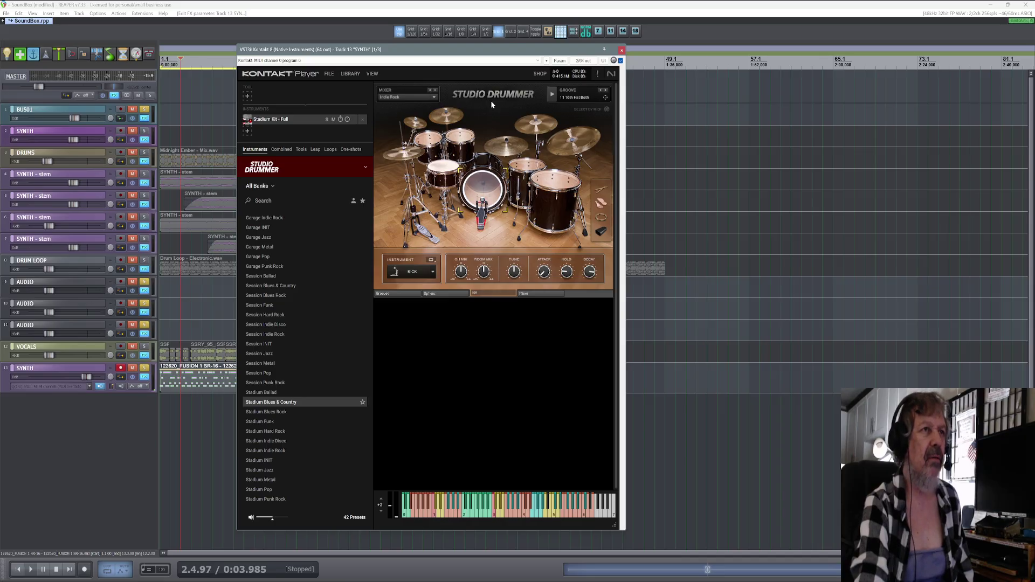
click(362, 120)
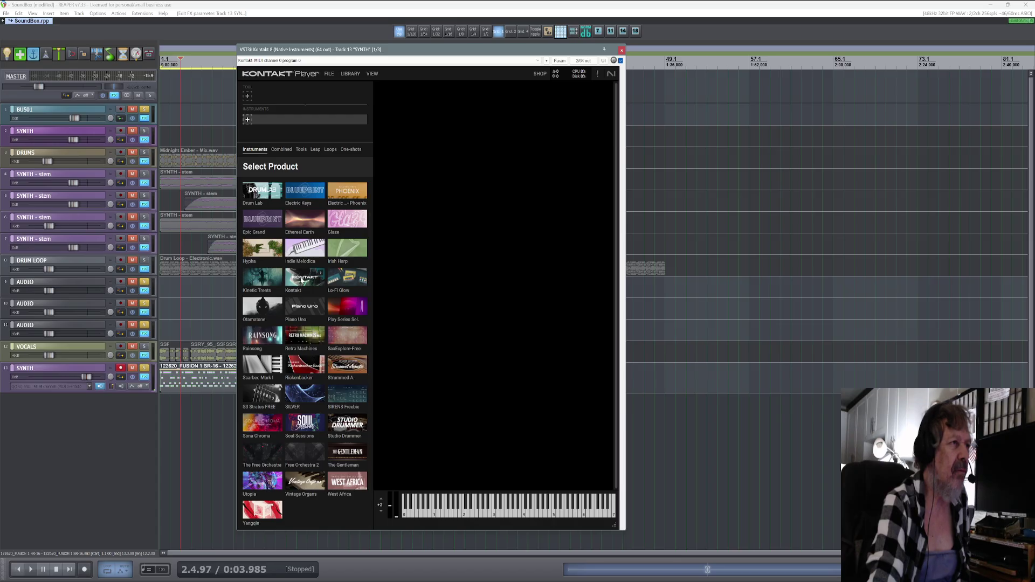
- Filter Kontakt's library to Guitar and load Session Guitarist's Strummed Acoustic
click(341, 76)
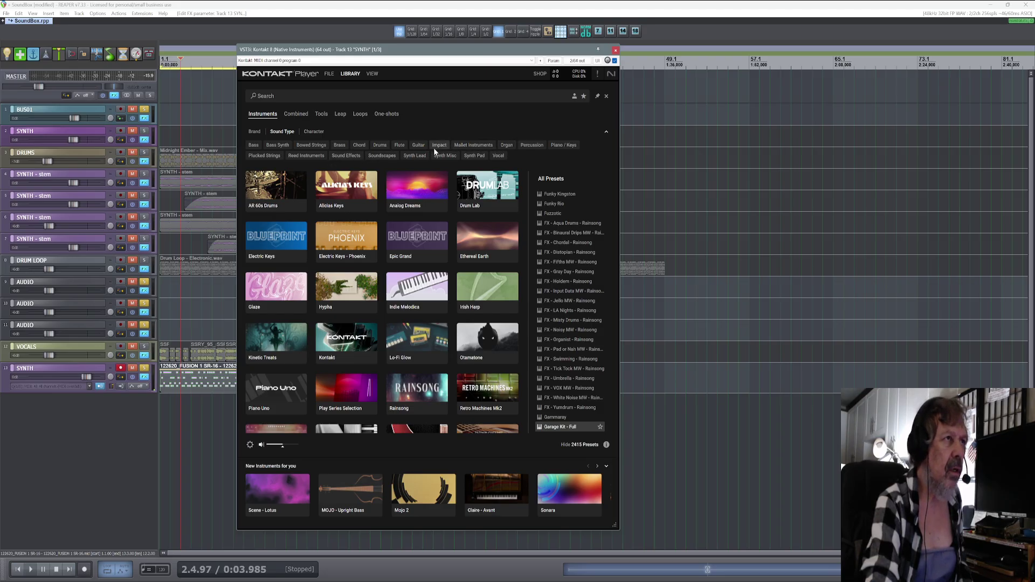
click(418, 146)
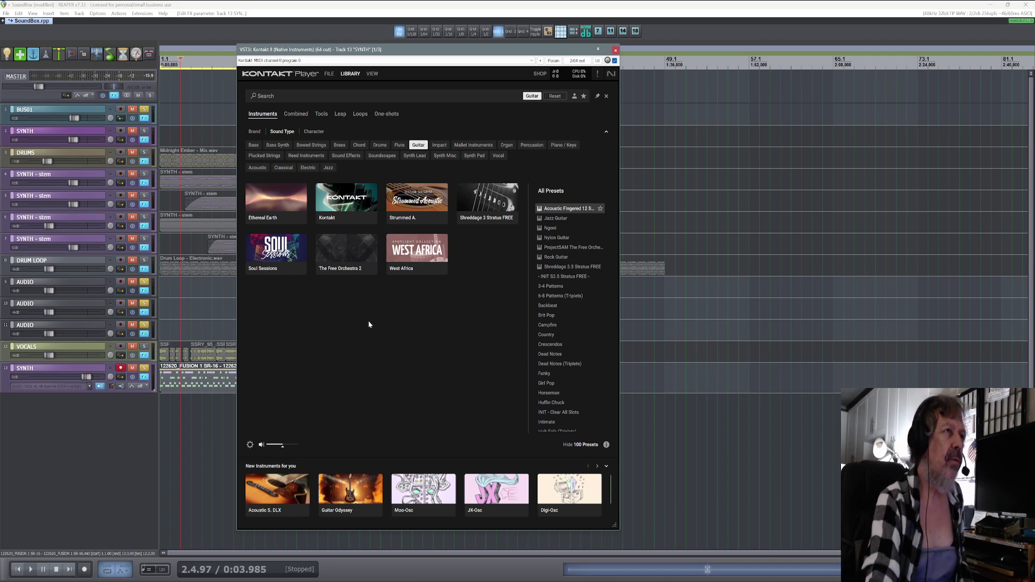
click(415, 203)
double_click(415, 203)
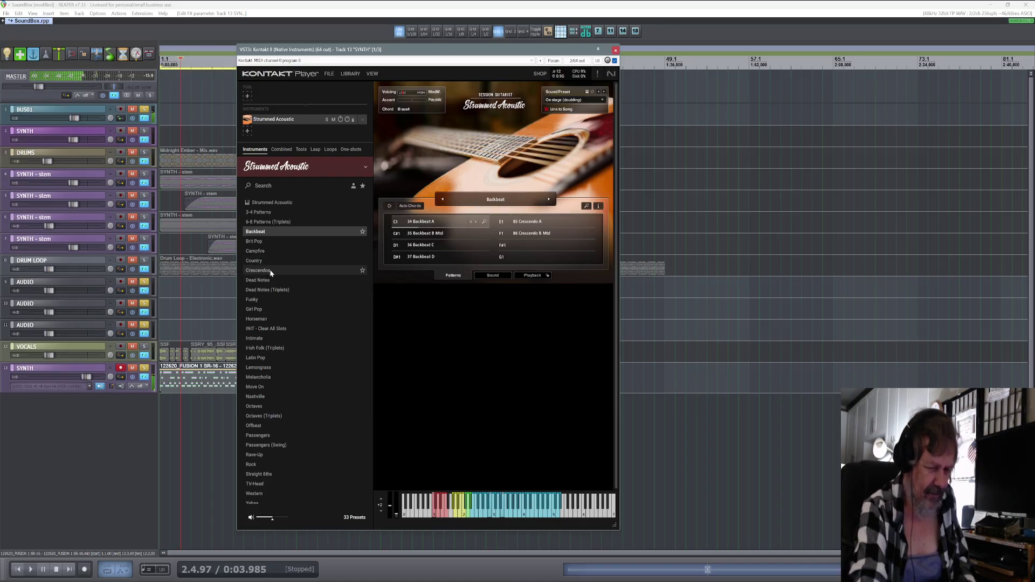
- Step Strummed Acoustic's pattern sets from Brit Pop through Latin Pop to Octaves
key(Down)
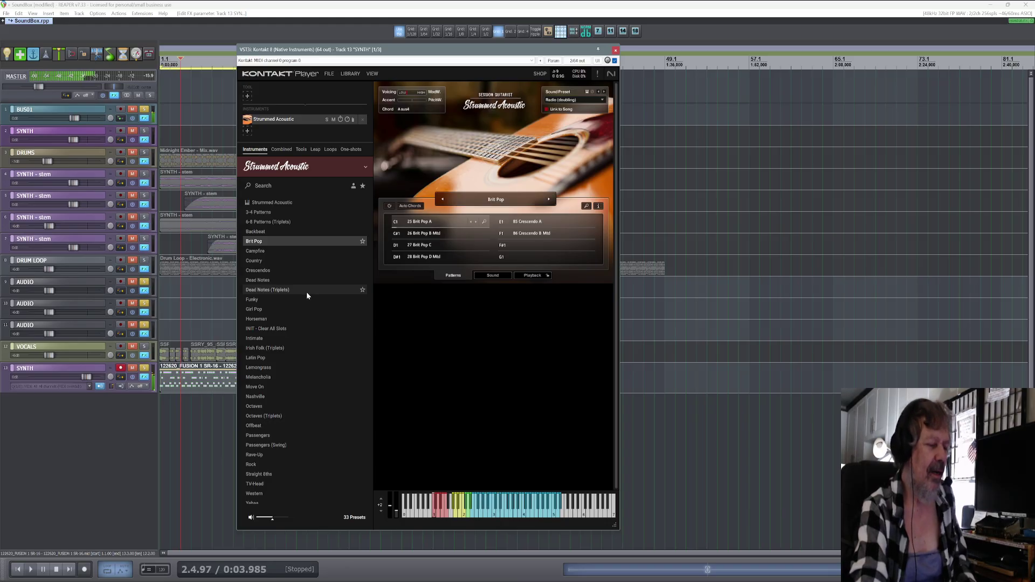
click(261, 358)
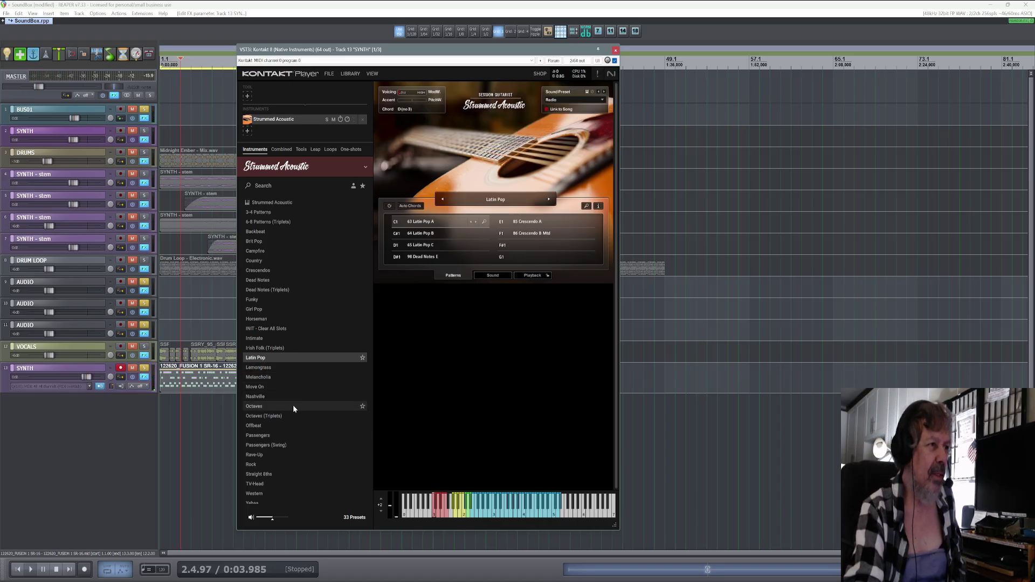
click(264, 408)
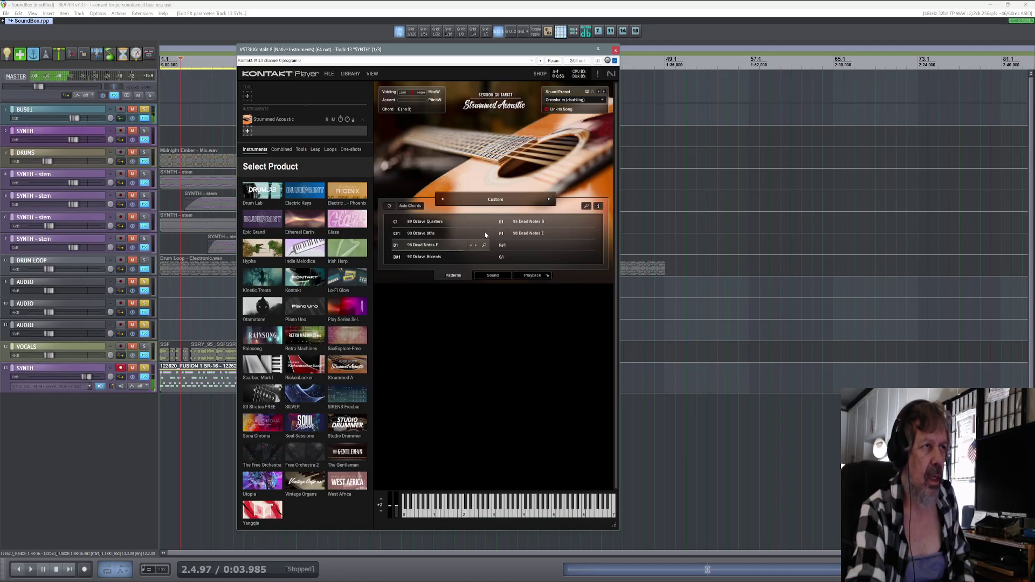
- Load 89 Octave Quarters into slot C1, then scroll it to 83 3/4 Pattern E
click(439, 225)
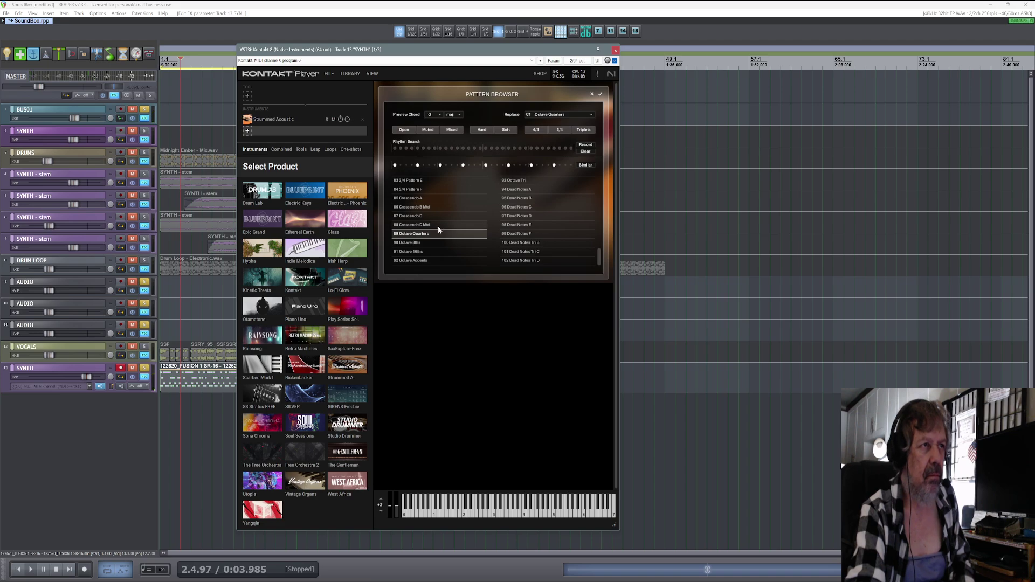
double_click(446, 234)
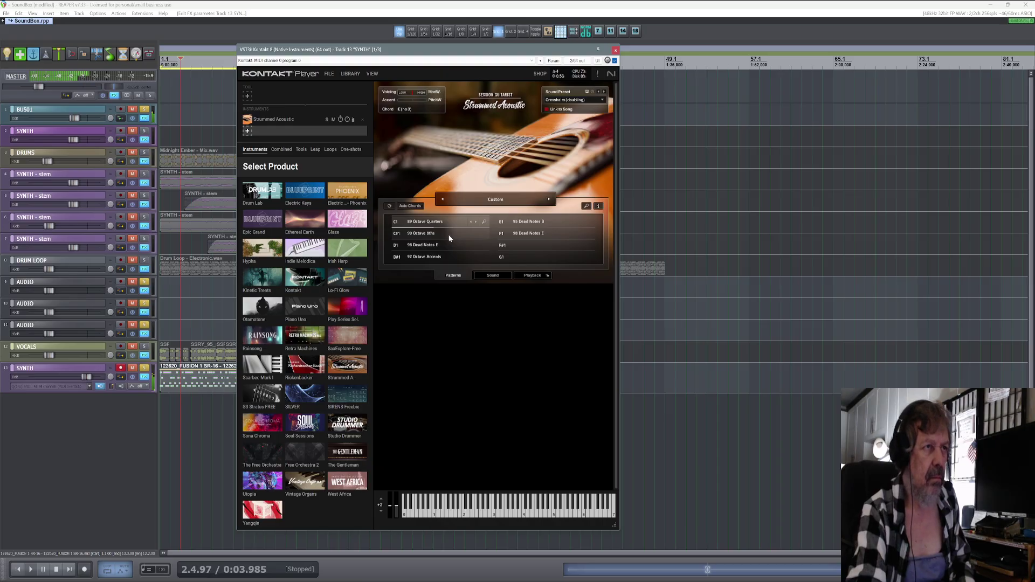
scroll(437, 222, up, 2)
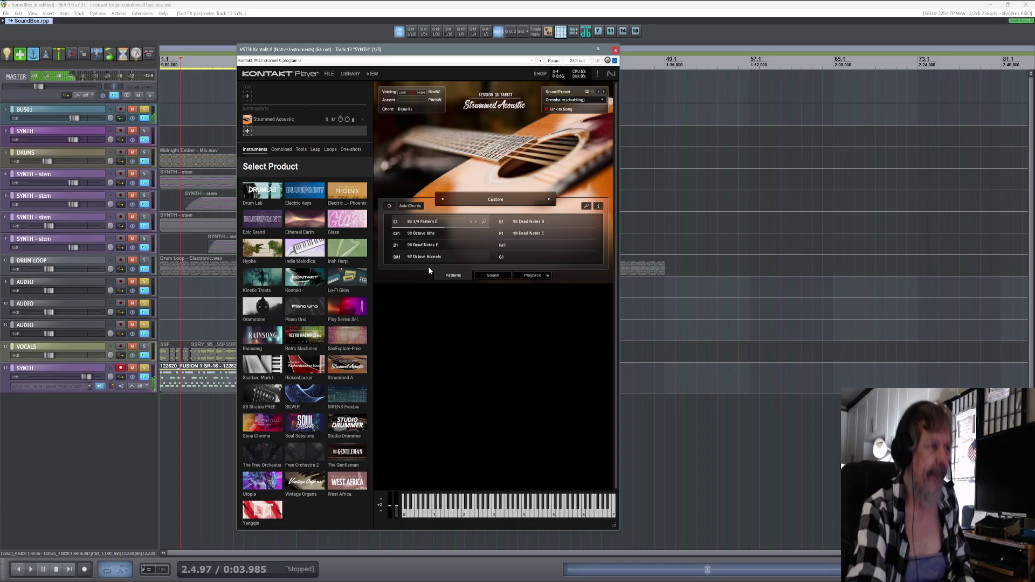
- Move the MIDI item to new track 14 and record it from the start into a SYNTH - stem track
drag(197, 377, 180, 406)
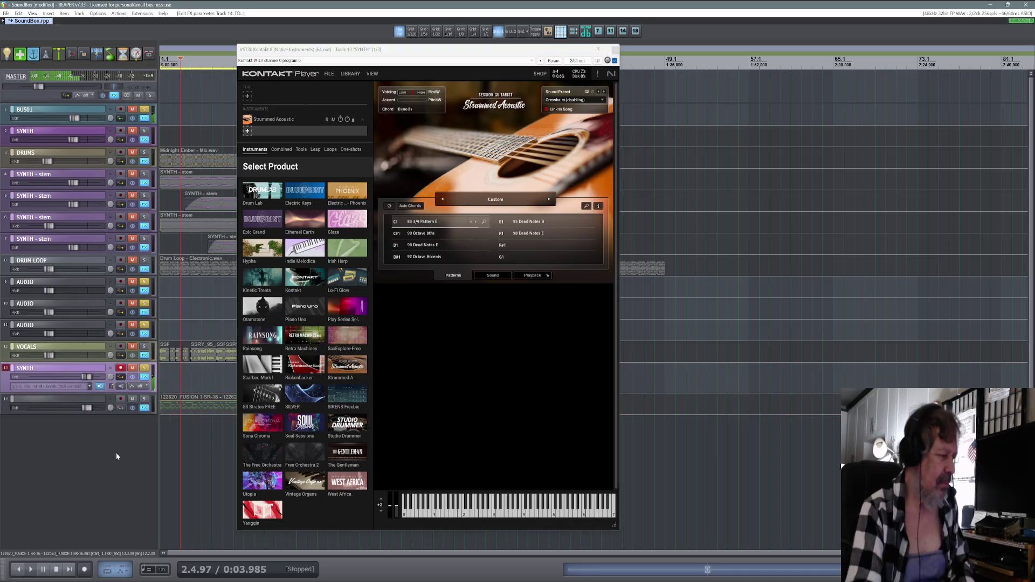
key(Home)
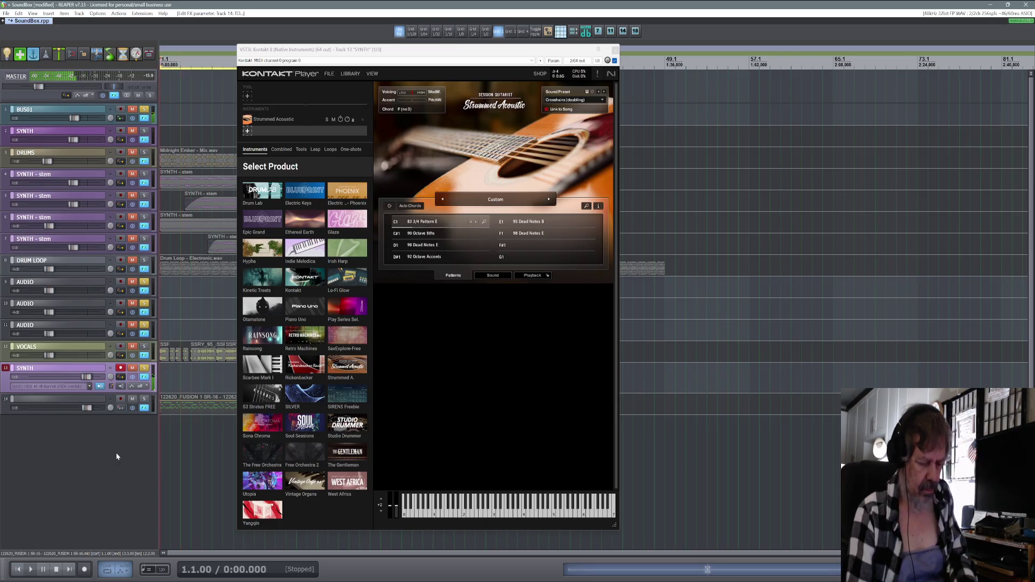
key(ctrl+r)
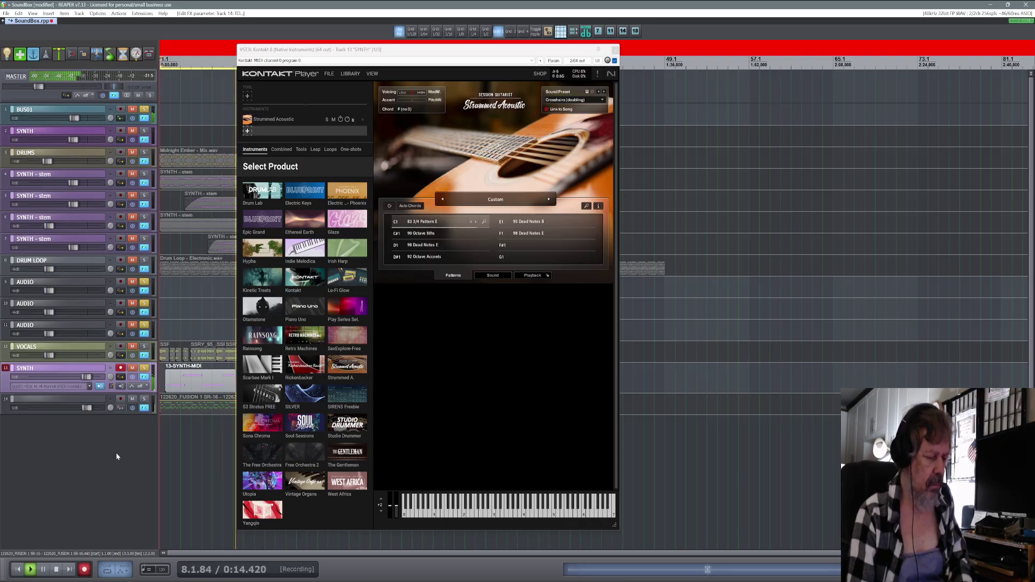
key(space)
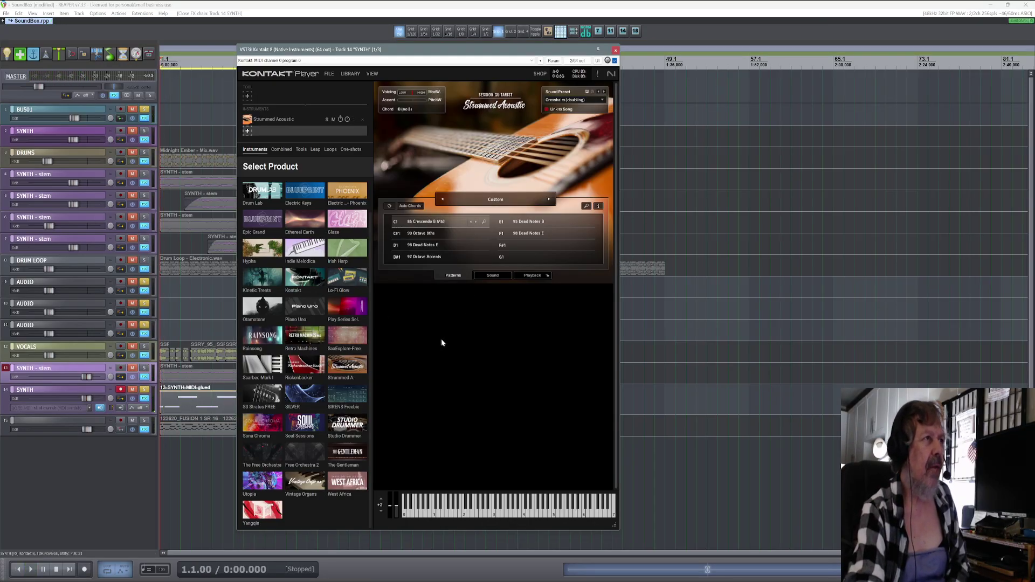
click(273, 120)
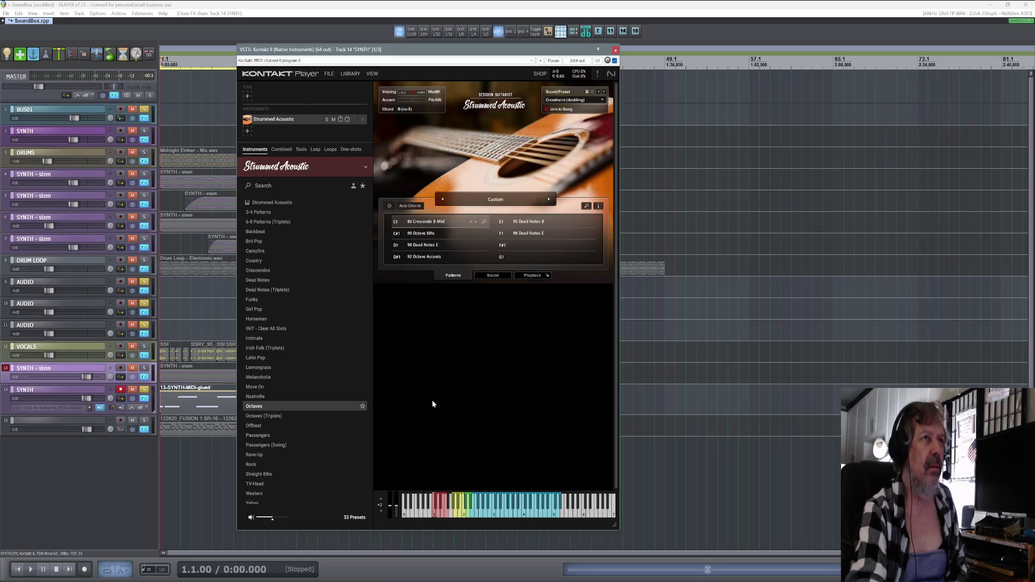
- Add Nectar 4 Elements to track 14's chain after Kontakt 8, TDR Nova GE and Utility
click(402, 398)
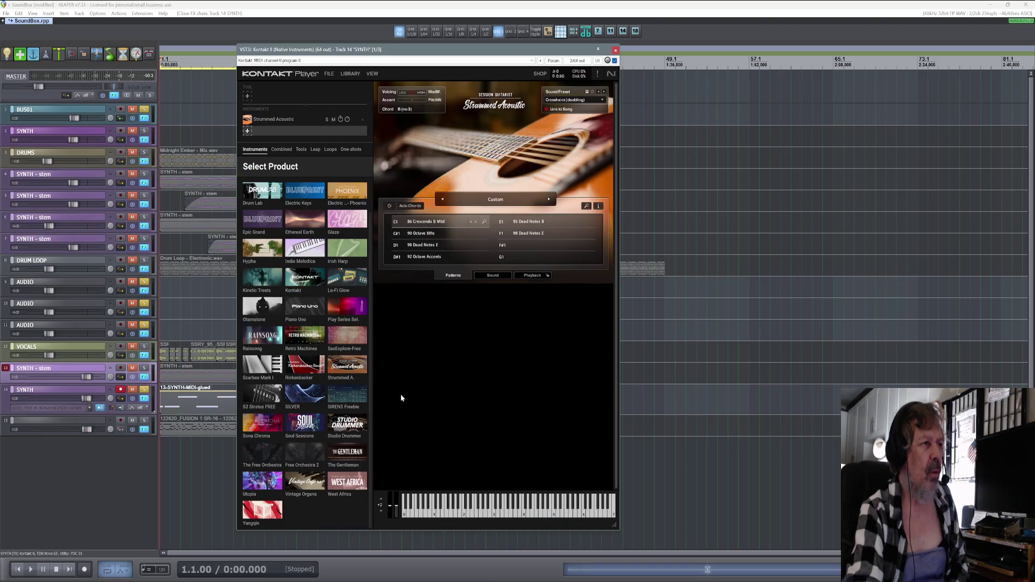
click(144, 399)
click(35, 314)
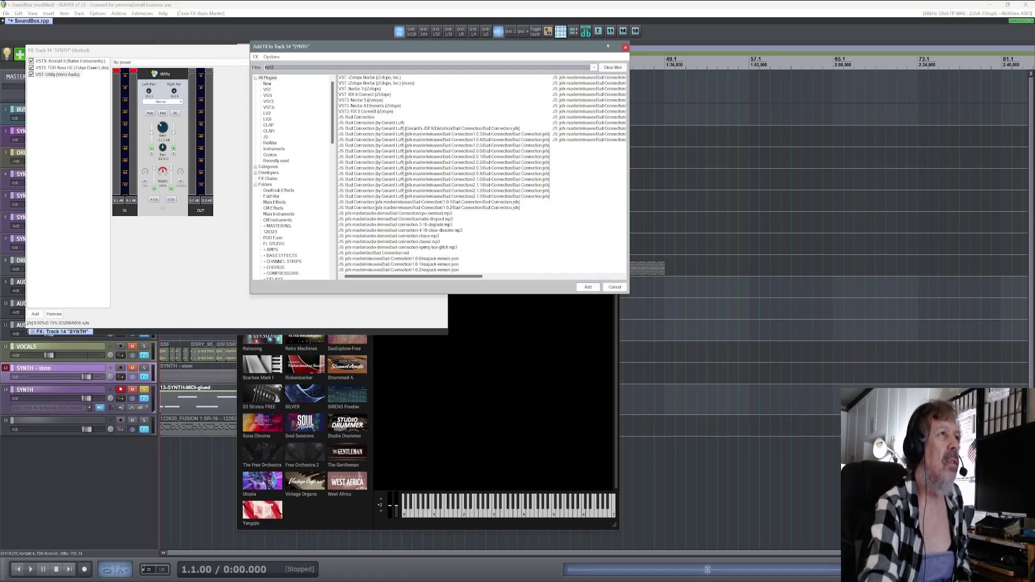
double_click(370, 105)
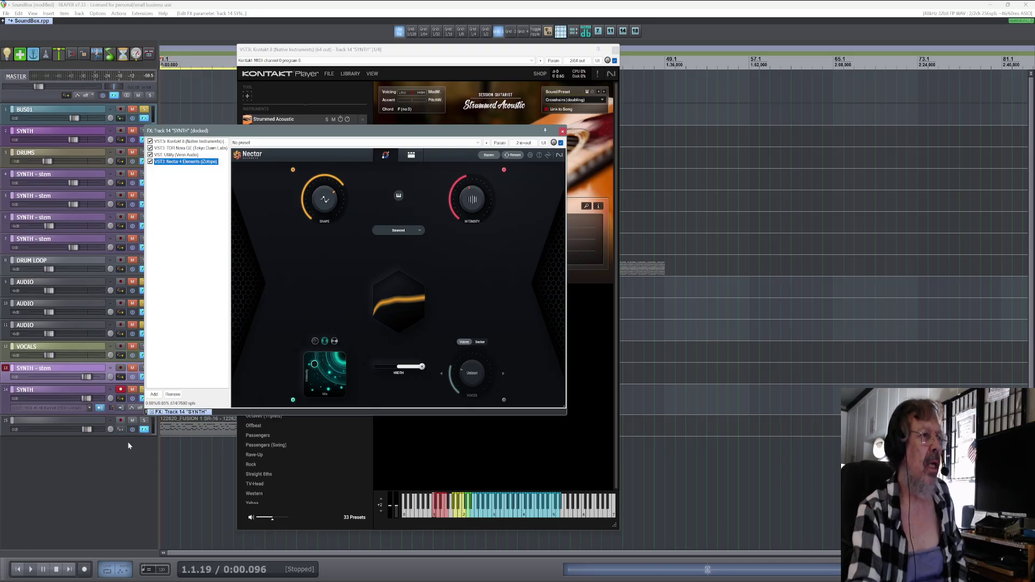
- Raise the Utility plugin's gain on track 14 to about 7 dB during playback
click(120, 454)
key(space)
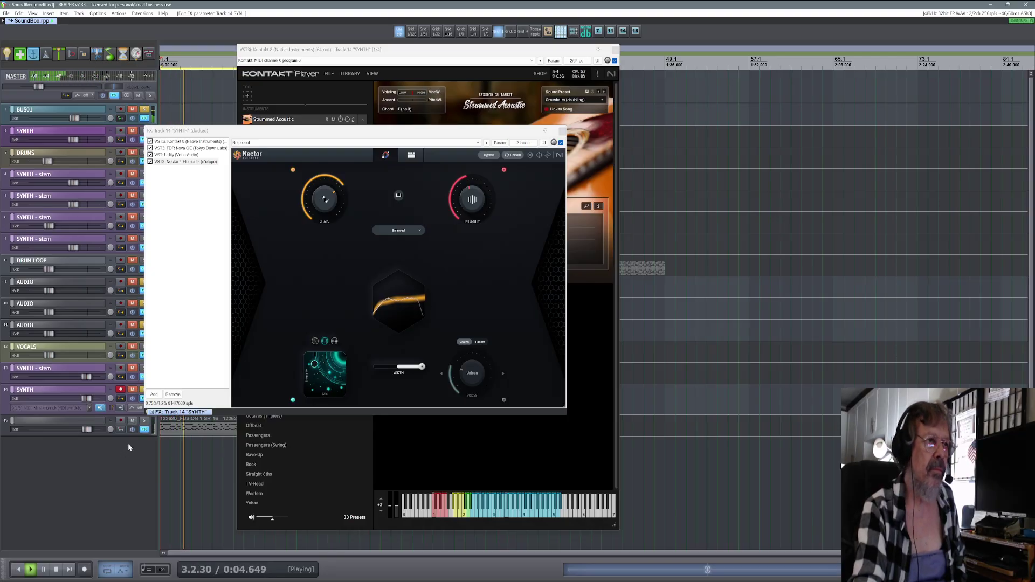
drag(387, 131, 626, 69)
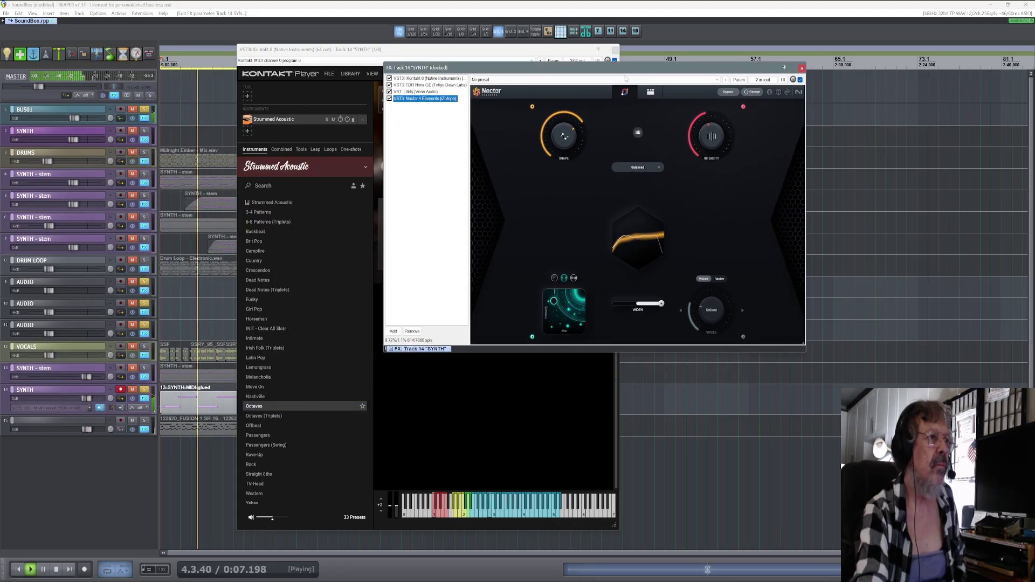
click(429, 92)
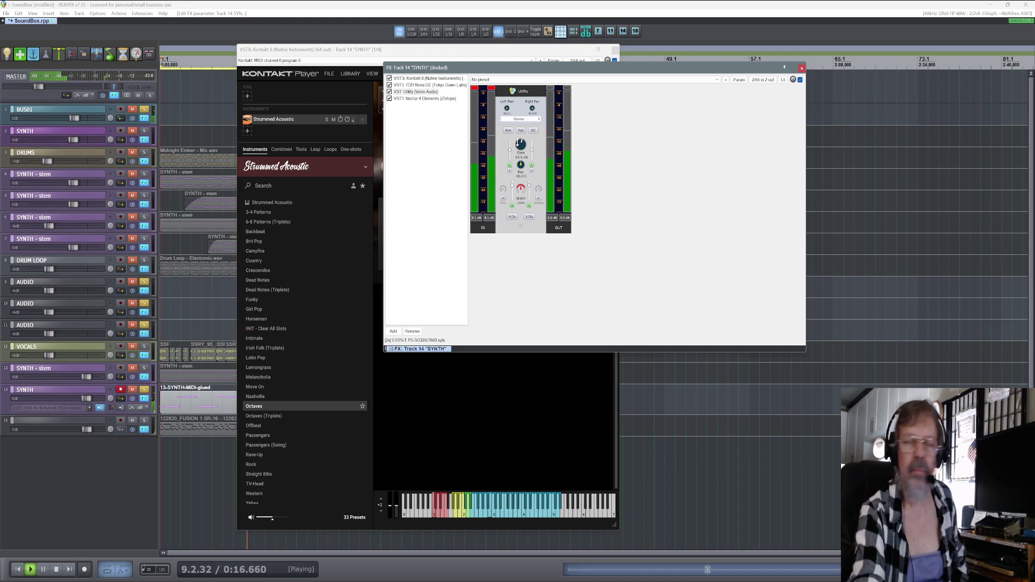
scroll(518, 143, down, 1)
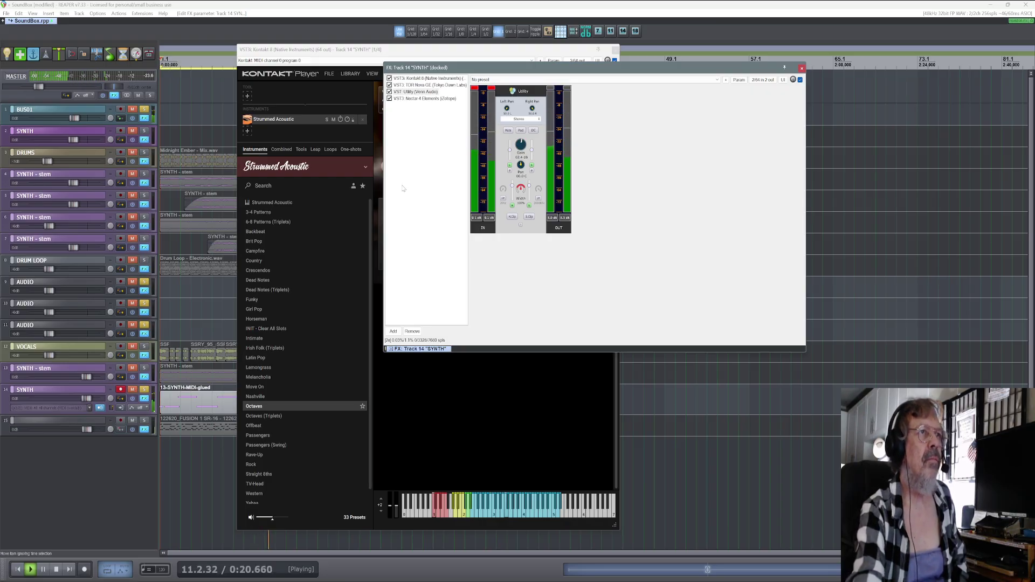
scroll(520, 144, up, 4)
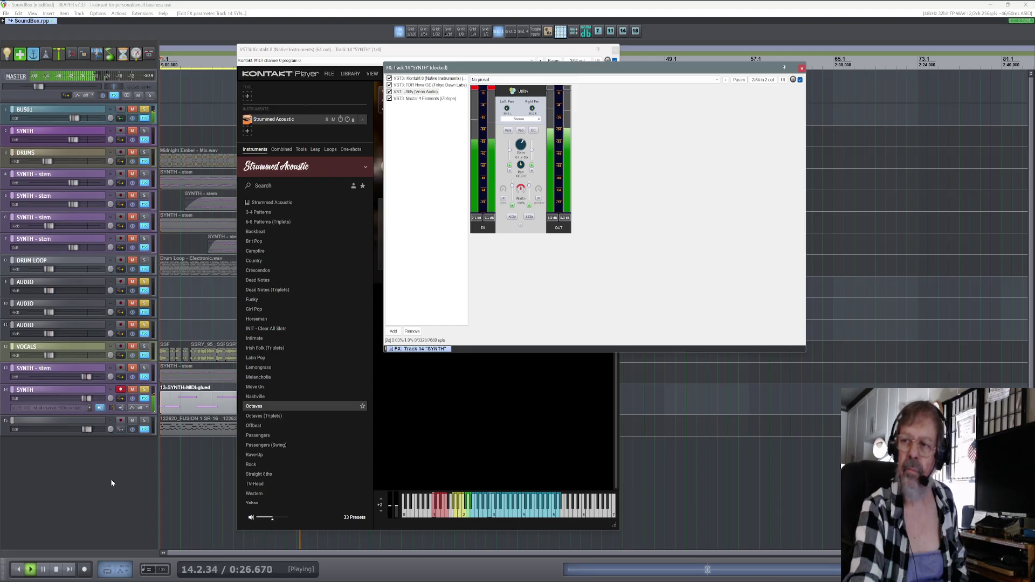
- Render track 14's SYNTH item to a 32-bit 48 kHz WAV stem
key(space)
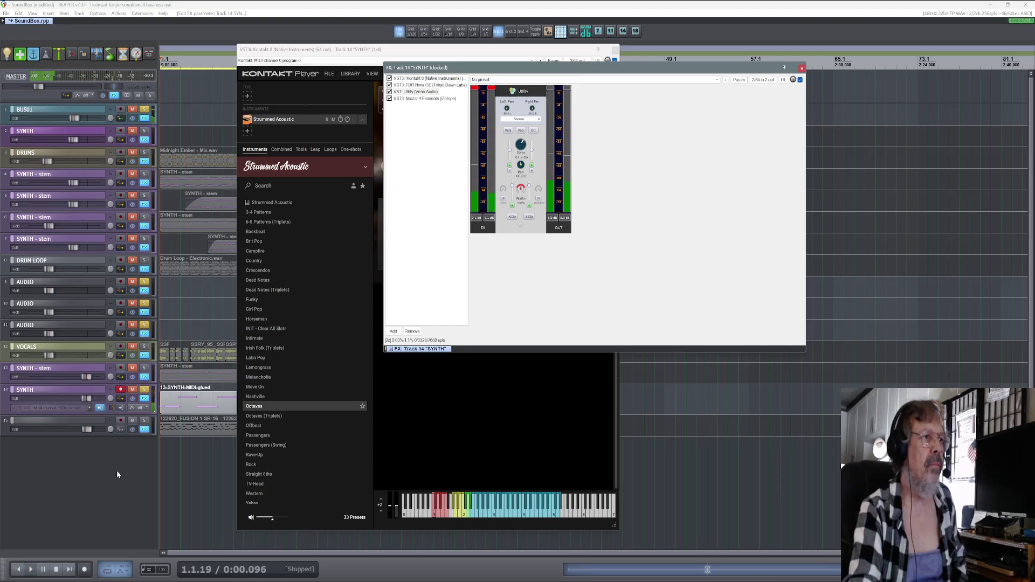
click(209, 405)
key(ctrl+alt+shift+r)
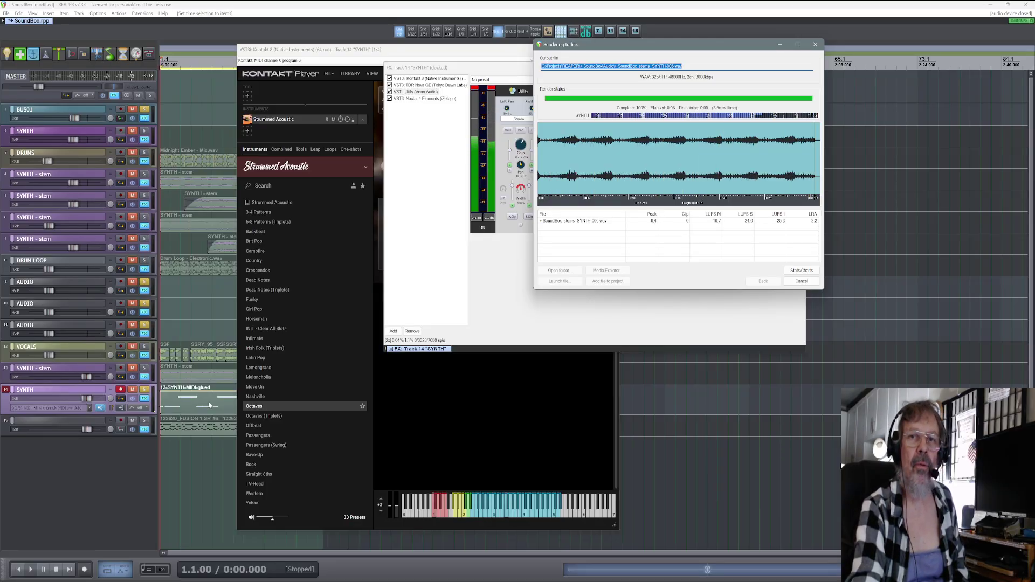
- Add Solid Dynamics, filtered with 'solid', to the SYNTH chain and start playback
double_click(416, 293)
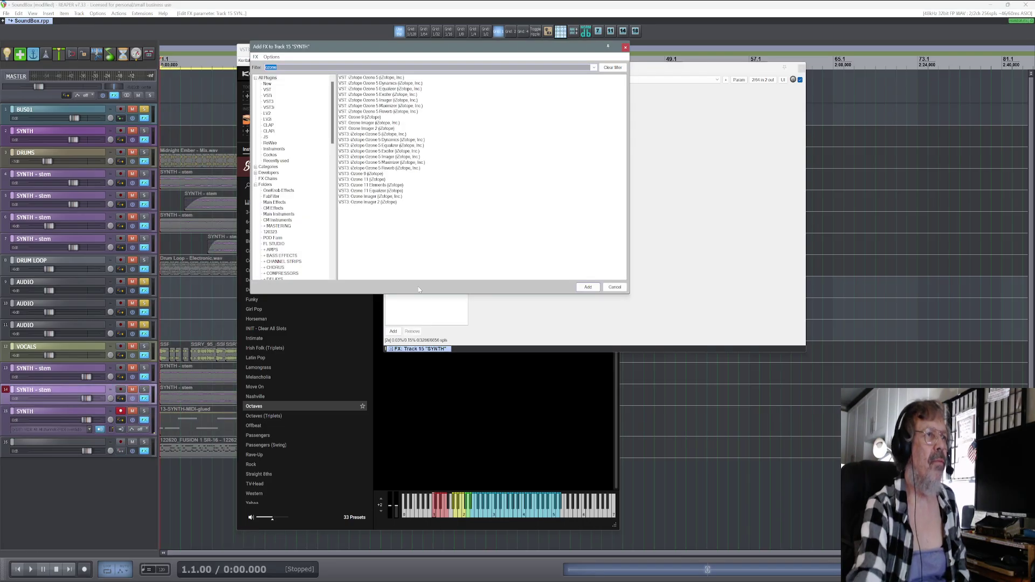
text(solid)
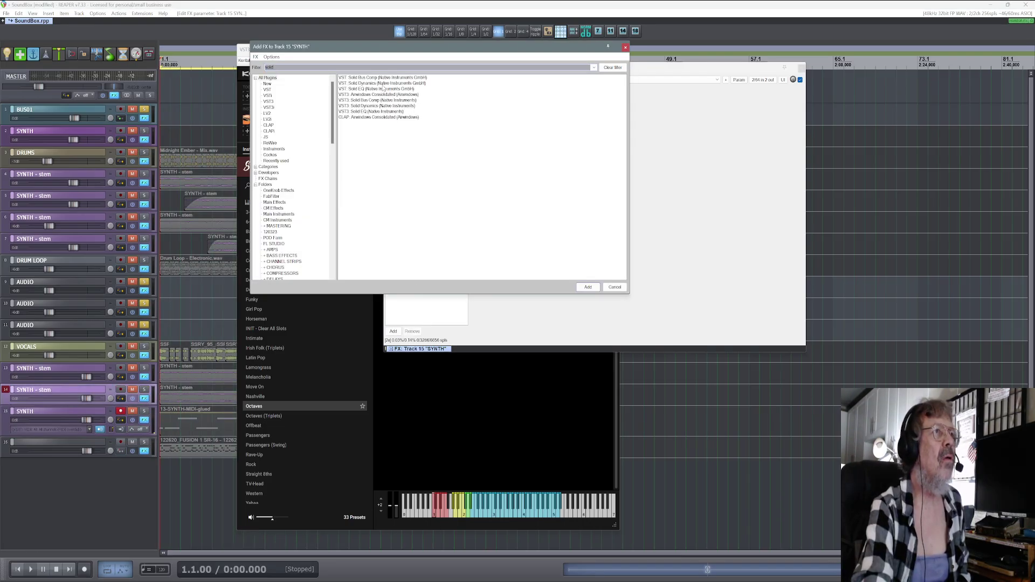
click(382, 83)
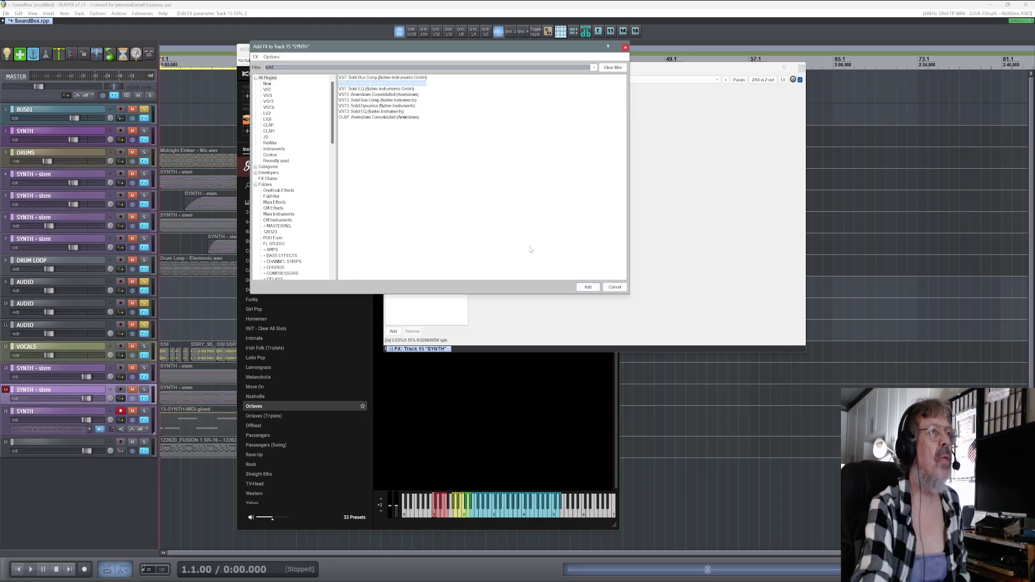
click(588, 287)
key(space)
- Audition Punchy Drums, Cranked and Electric Guitar presets, settling on Acoustic Guitar, then stop playback
click(558, 90)
click(569, 98)
click(558, 90)
click(564, 101)
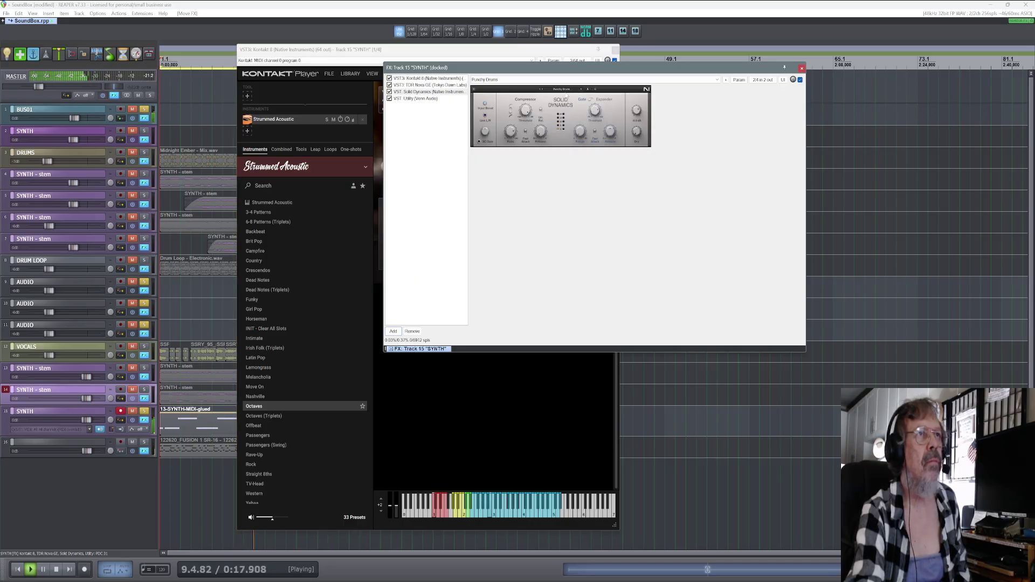
click(564, 90)
click(563, 111)
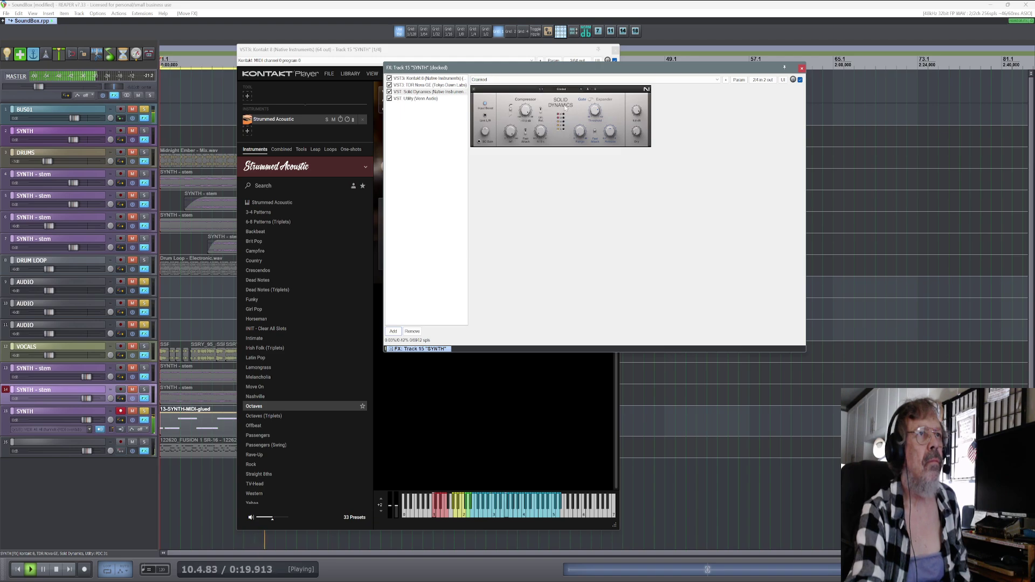
click(564, 91)
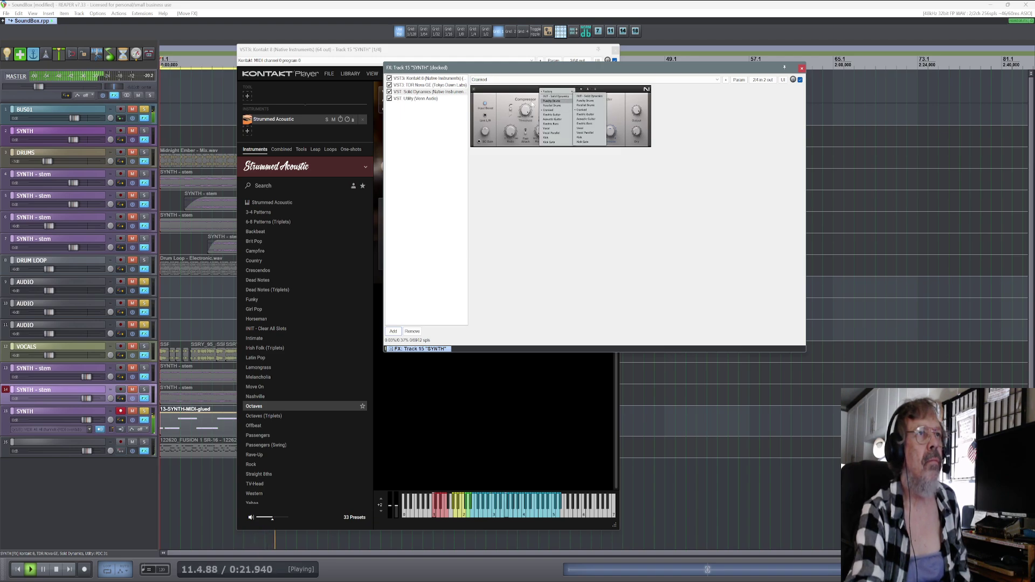
click(558, 115)
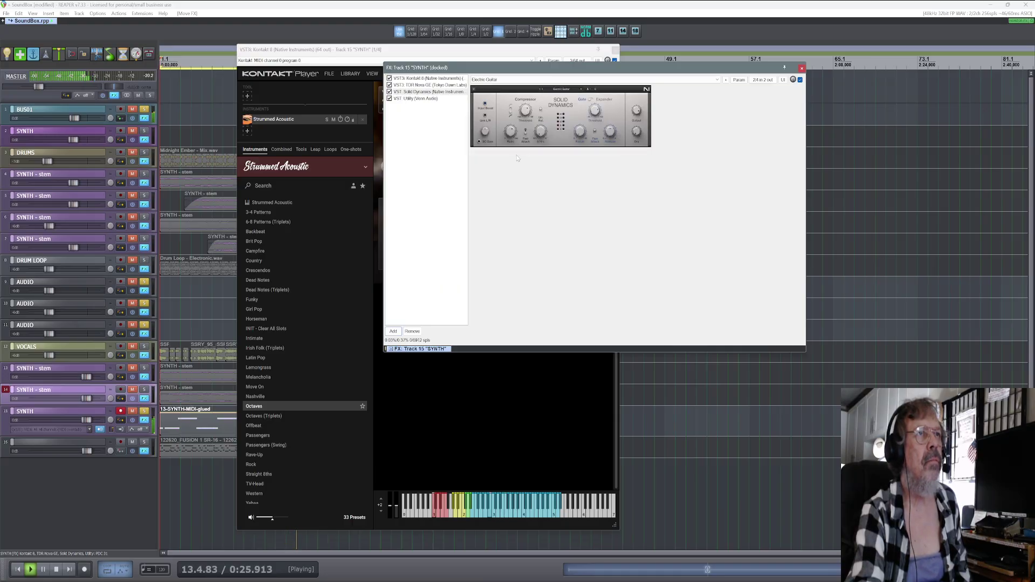
click(560, 90)
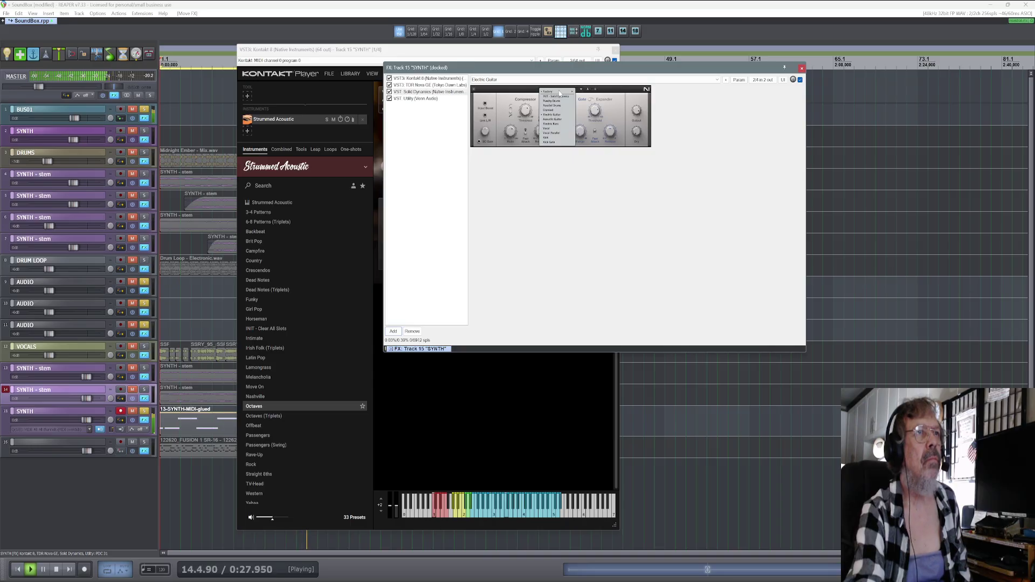
click(563, 119)
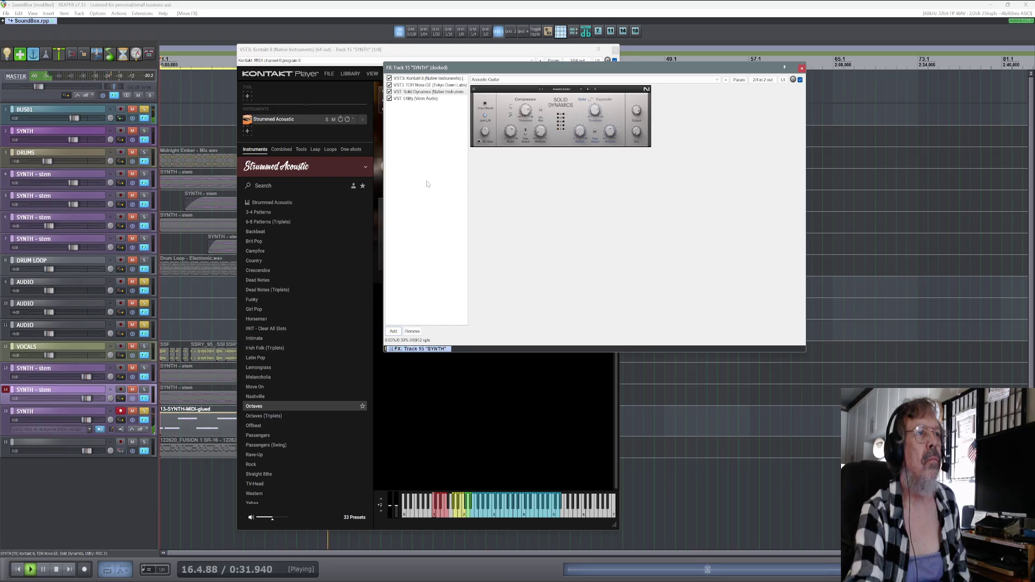
key(space)
- Add Solid EQ to the SYNTH chain, then remove it again
click(435, 111)
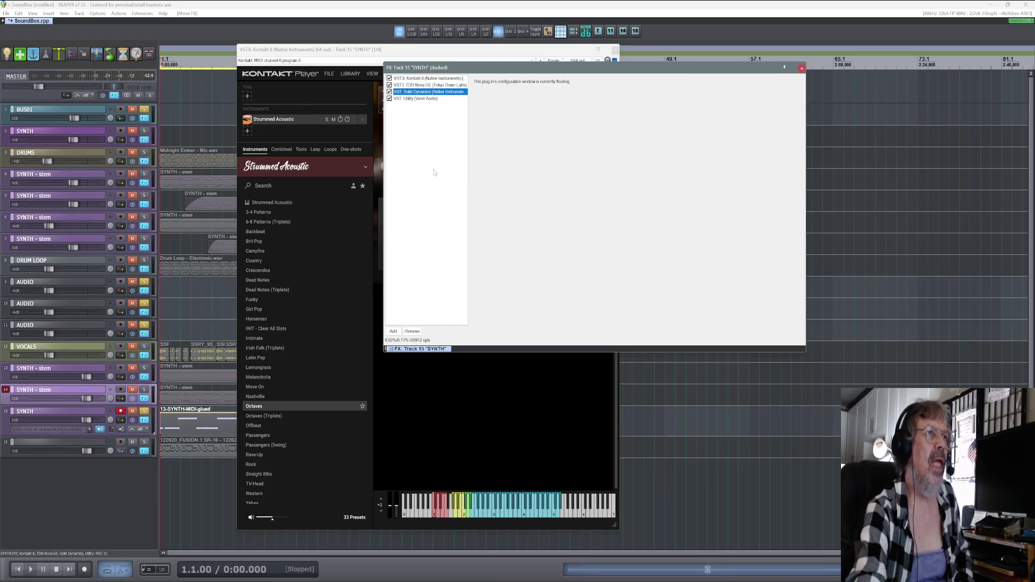
click(394, 331)
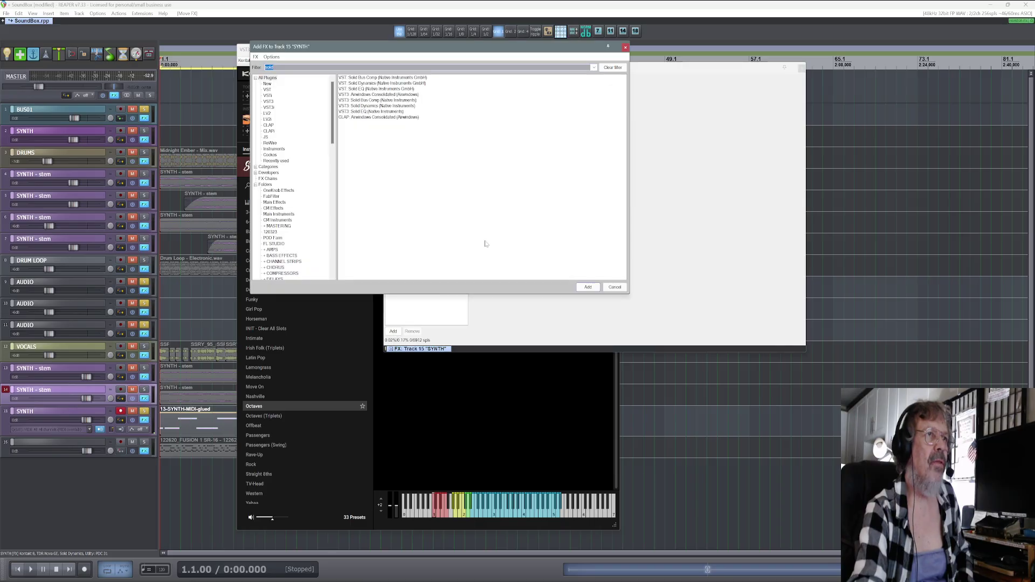
click(382, 89)
click(588, 287)
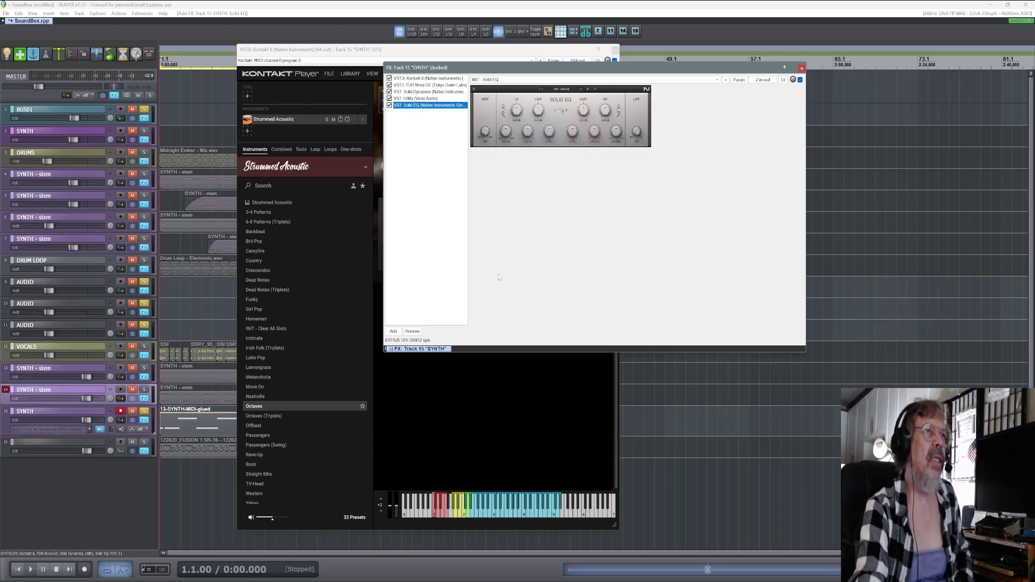
click(412, 331)
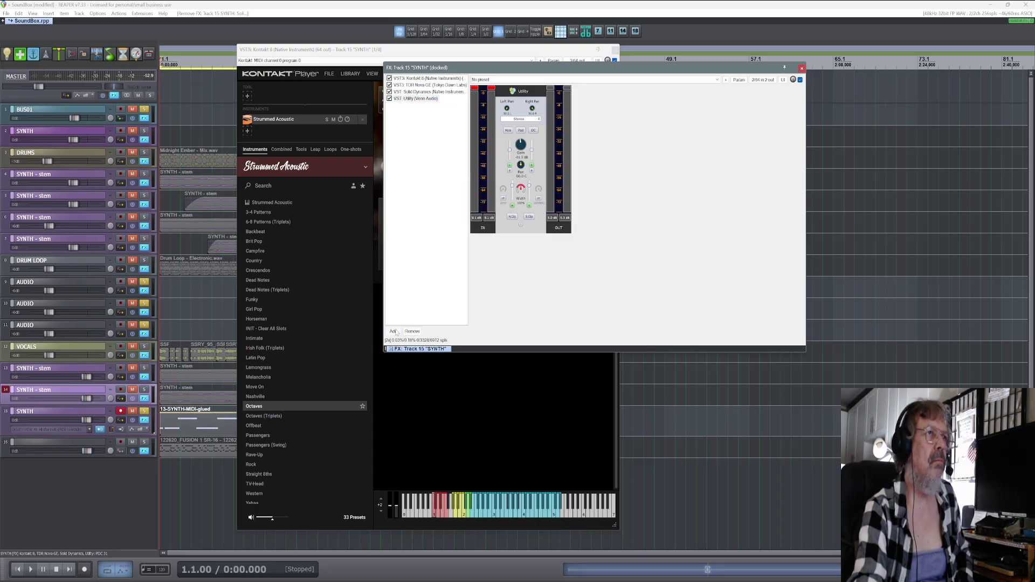
- Reopen the effects list and select Solid Bus Comp from the filtered plugins
click(393, 331)
key(Escape)
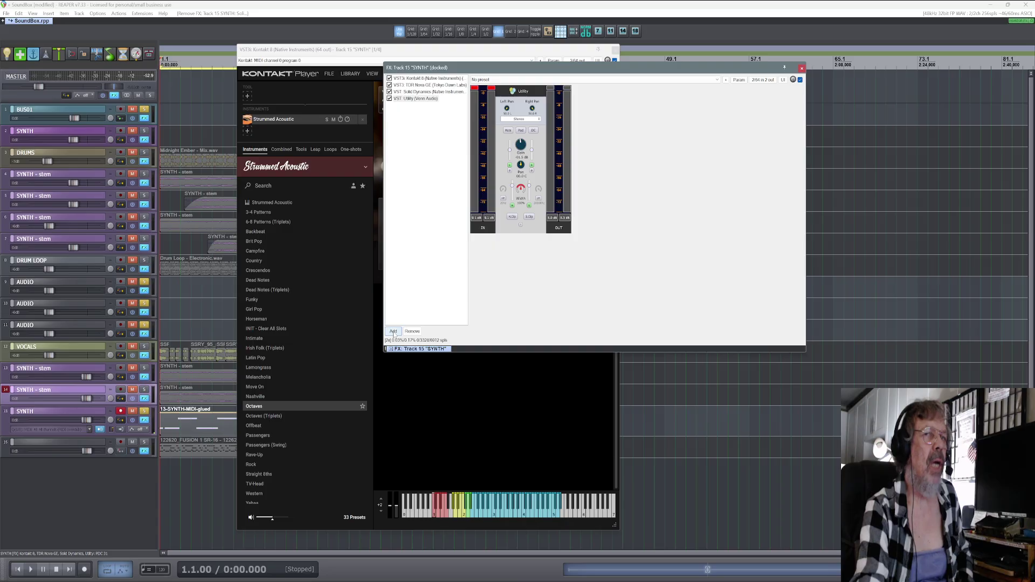
click(393, 332)
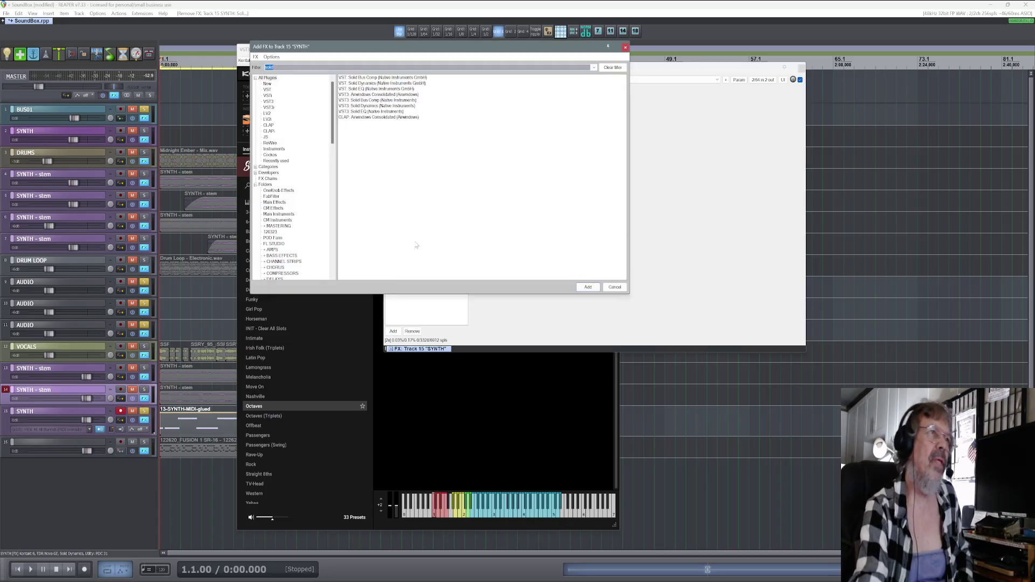
click(413, 77)
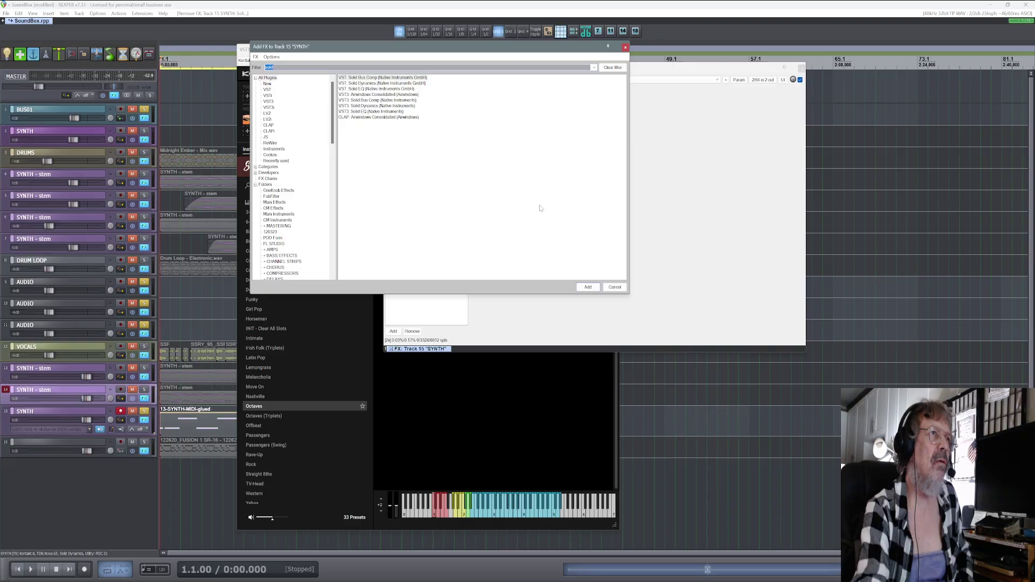
- Add Solid Bus Comp at the chain's end, review TDR Nova GE, and disarm track 15
click(588, 287)
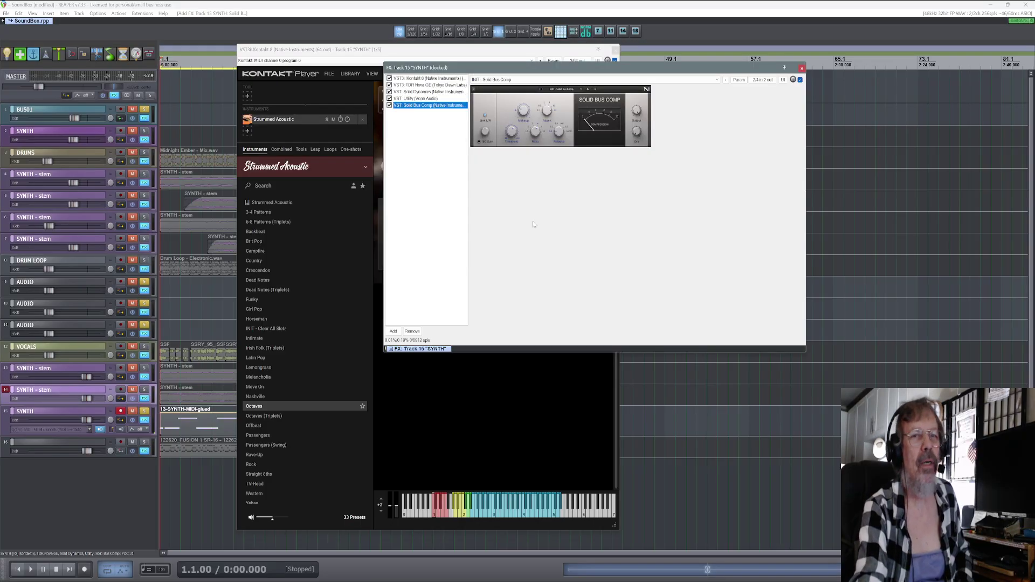
click(437, 85)
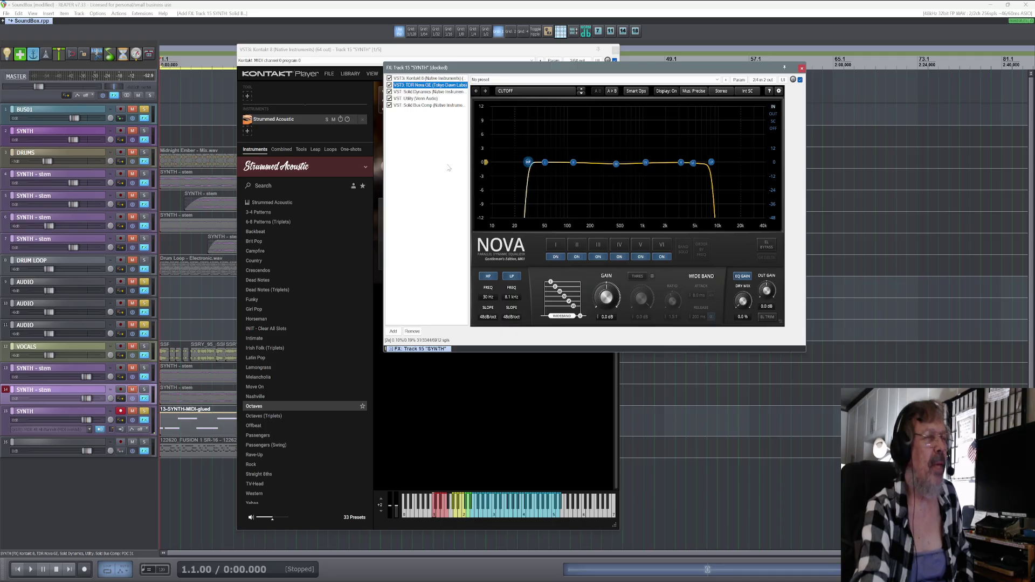
click(431, 105)
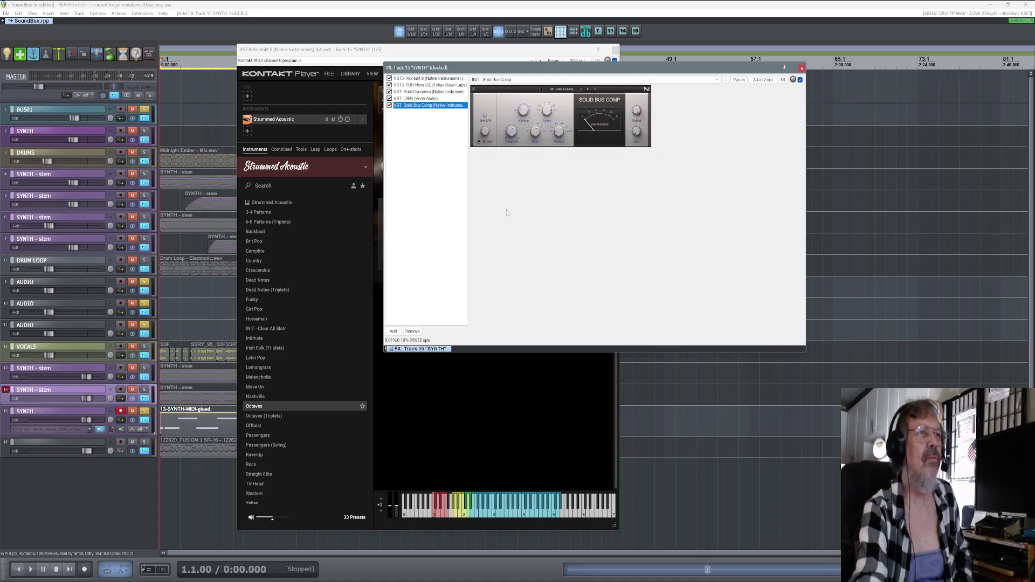
click(120, 411)
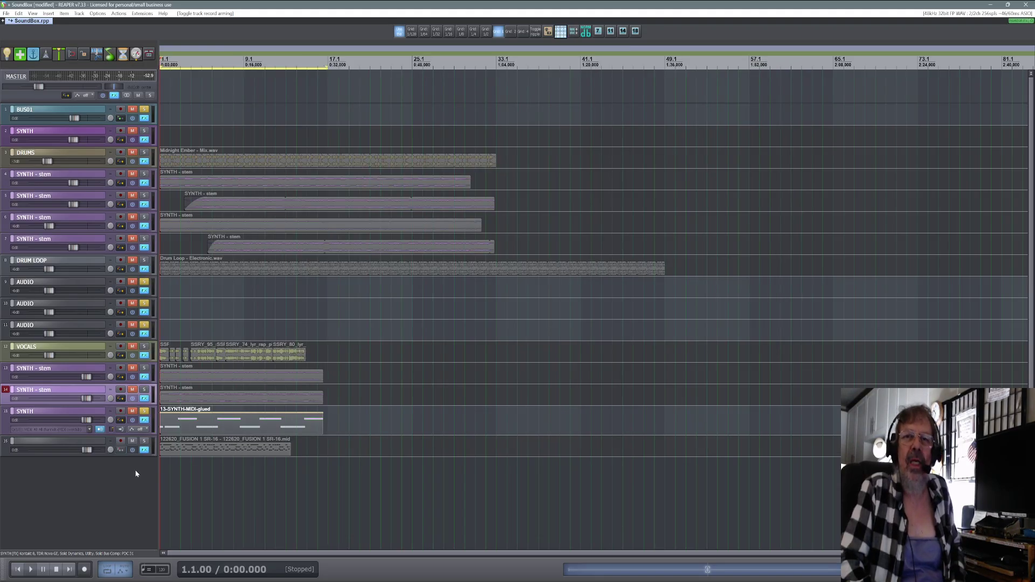